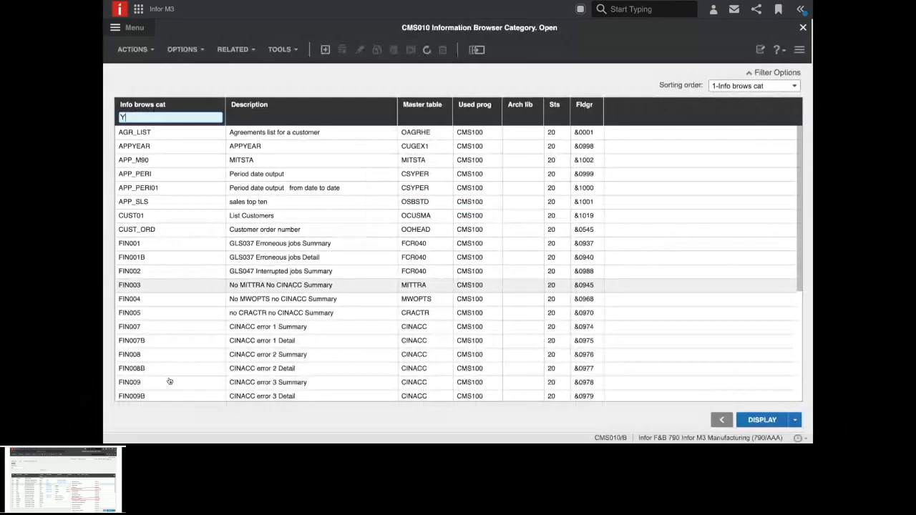
Create the information browser category YWS060_40 with description "MWS060 with additional calculated fields" and master table MITLOC
{"action": "type", "text": "WS0"}
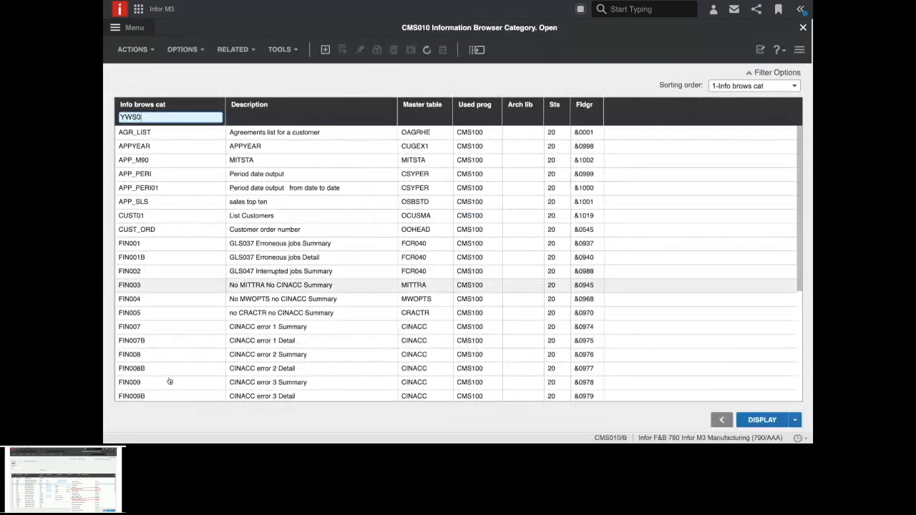
{"action": "type", "text": "60_40"}
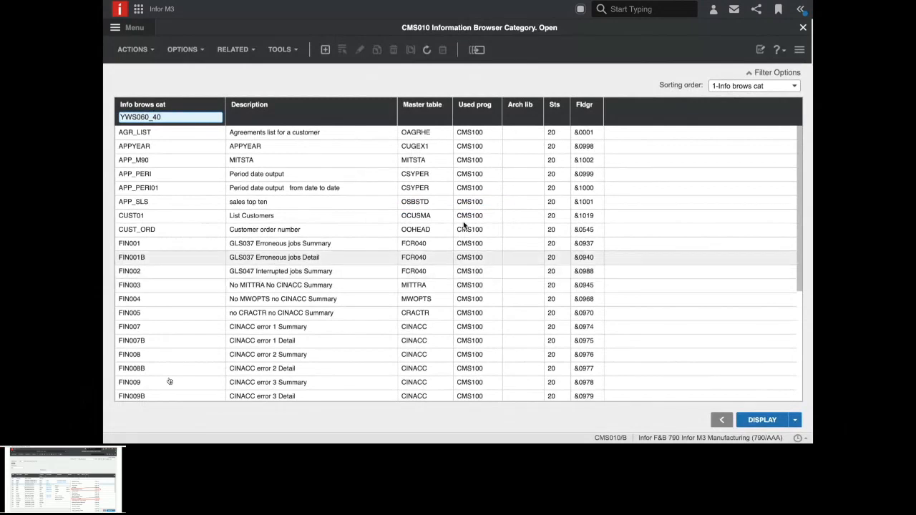
{"action": "left_click", "coordinate": [327, 50]}
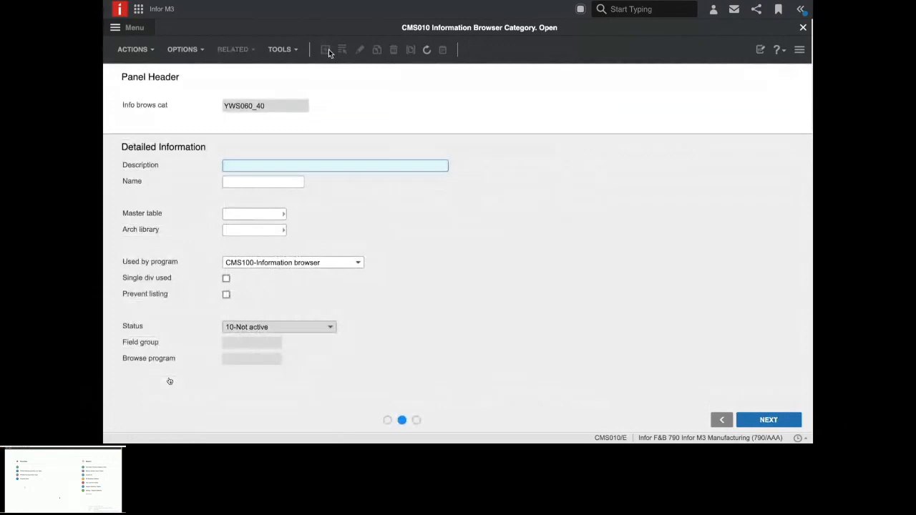
{"action": "type", "text": "M"}
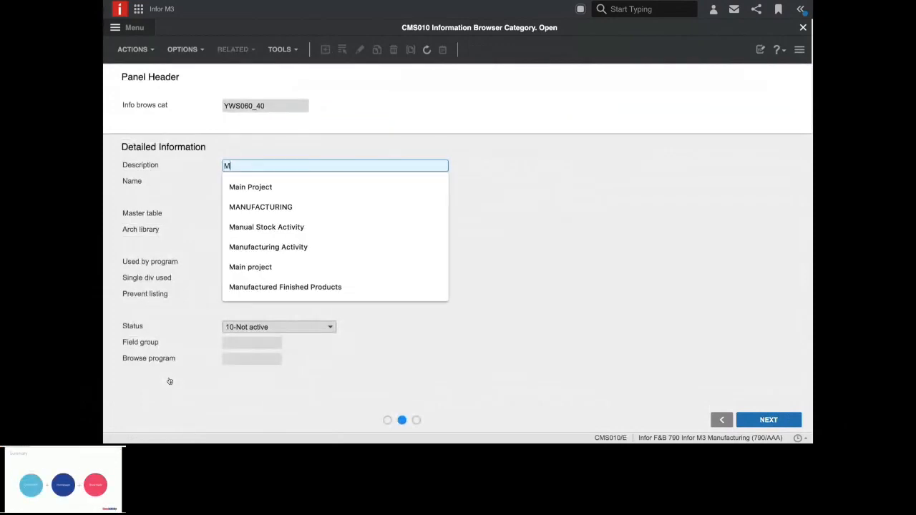
{"action": "type", "text": "WS0"}
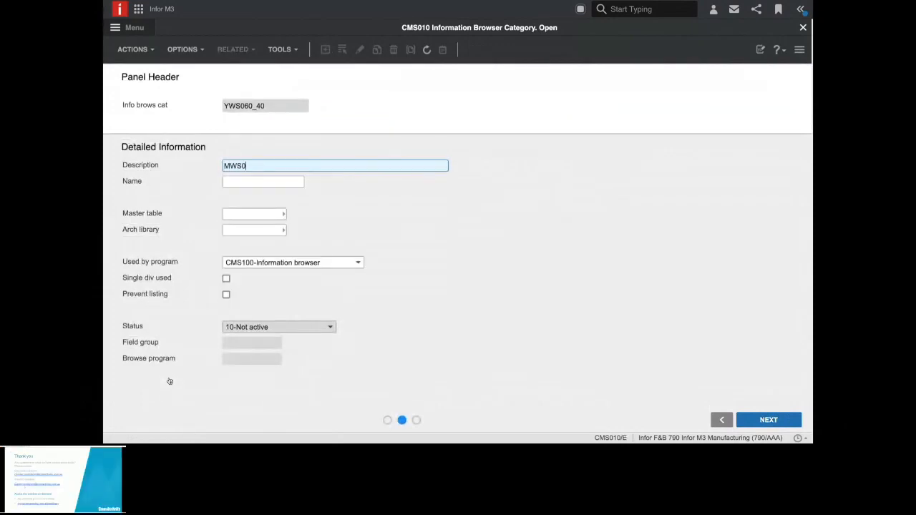
{"action": "type", "text": "60 with additional calculated fields"}
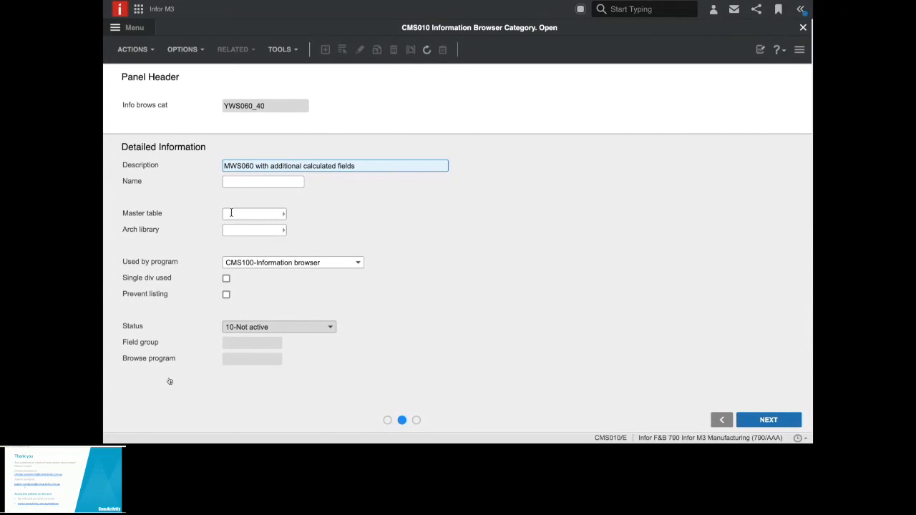
{"action": "left_click", "coordinate": [232, 213]}
{"action": "type", "text": "MITL"}
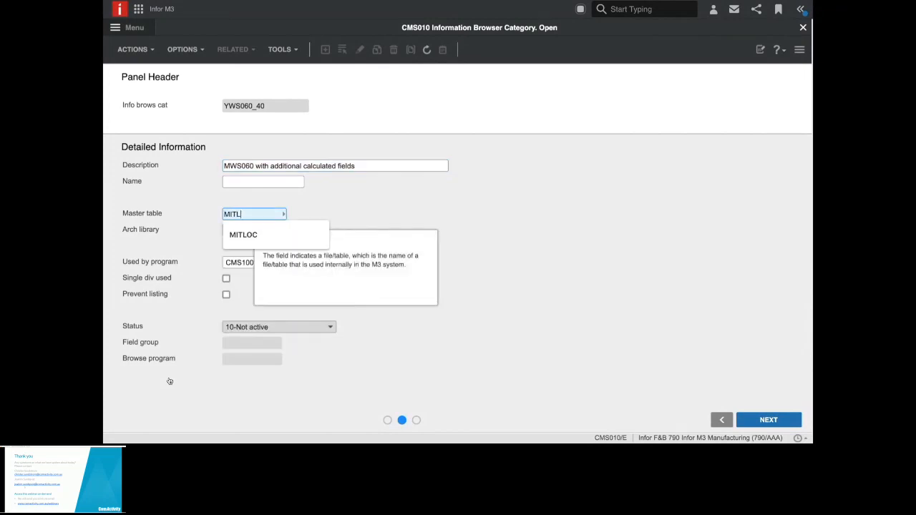
{"action": "type", "text": "OC"}
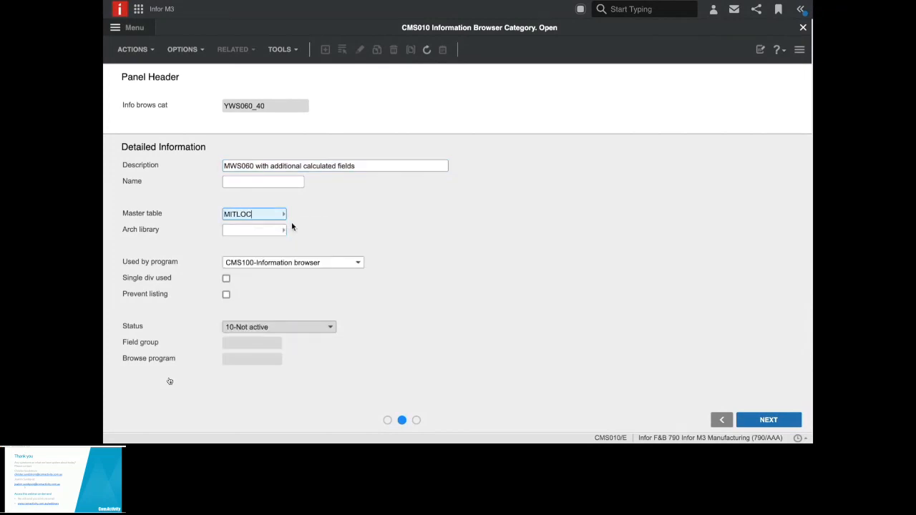
{"action": "left_click", "coordinate": [776, 421]}
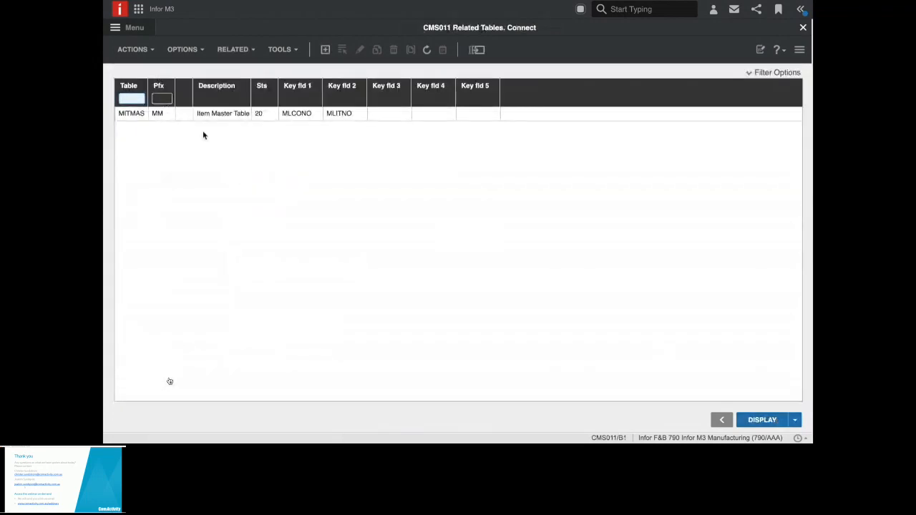
Add all fields of the related table MITMAS to the category's field group
{"action": "right_click", "coordinate": [195, 120]}
{"action": "mouse_move", "coordinate": [244, 131]}
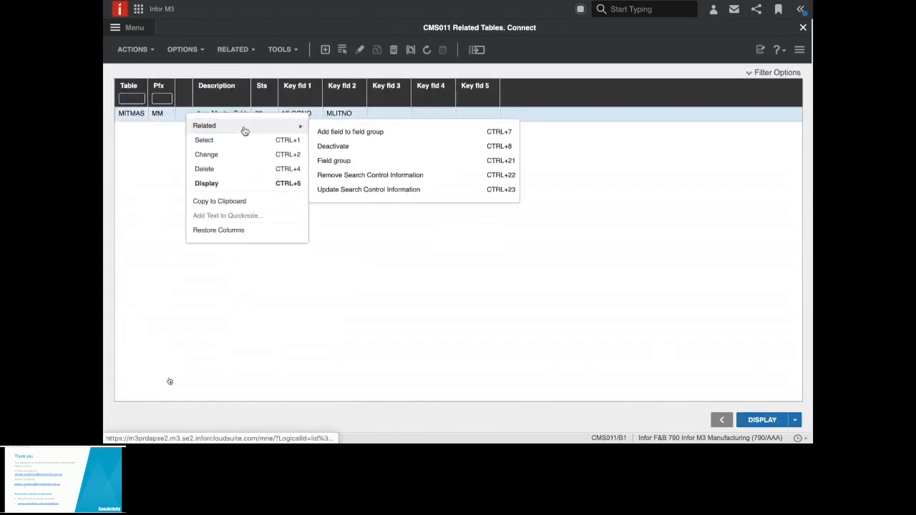
{"action": "left_click", "coordinate": [358, 133]}
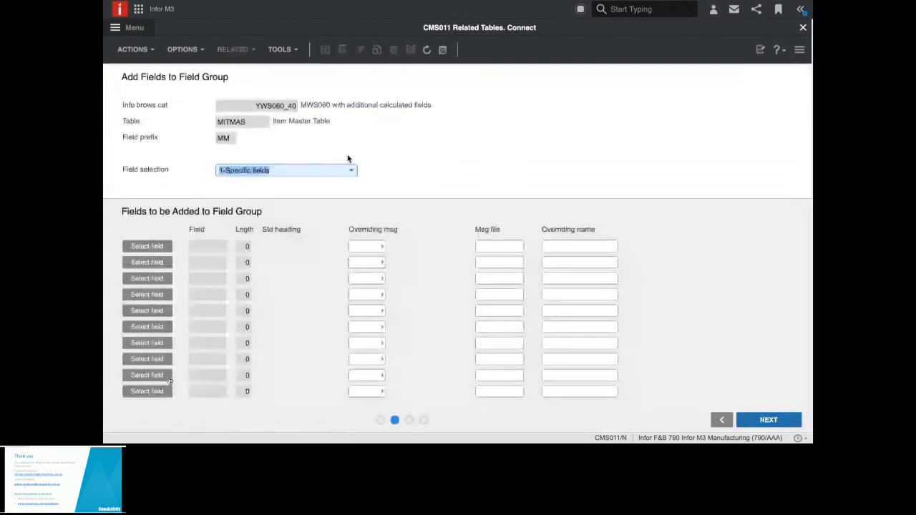
{"action": "left_click", "coordinate": [344, 171]}
{"action": "left_click", "coordinate": [335, 200]}
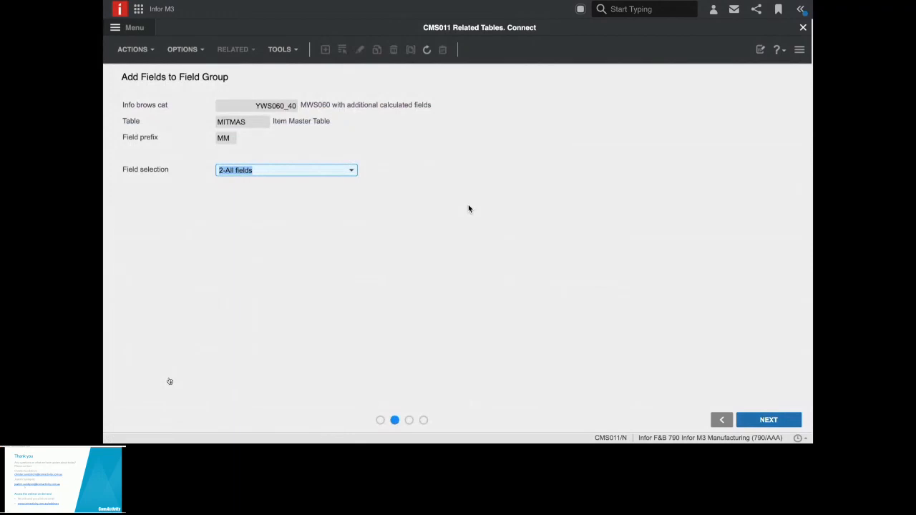
{"action": "key", "text": "Return"}
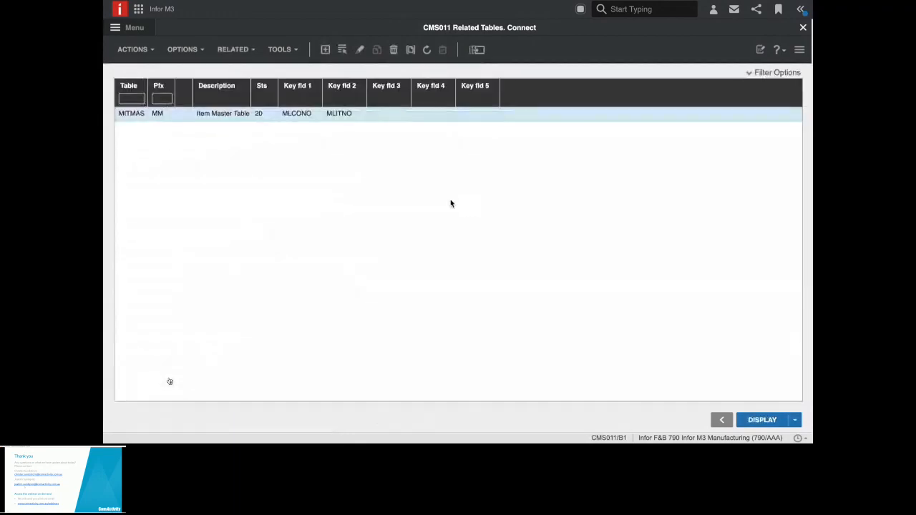
Connect MITBAL as a related table with sequence number 1, and add all its fields to the field group
{"action": "left_click", "coordinate": [133, 100]}
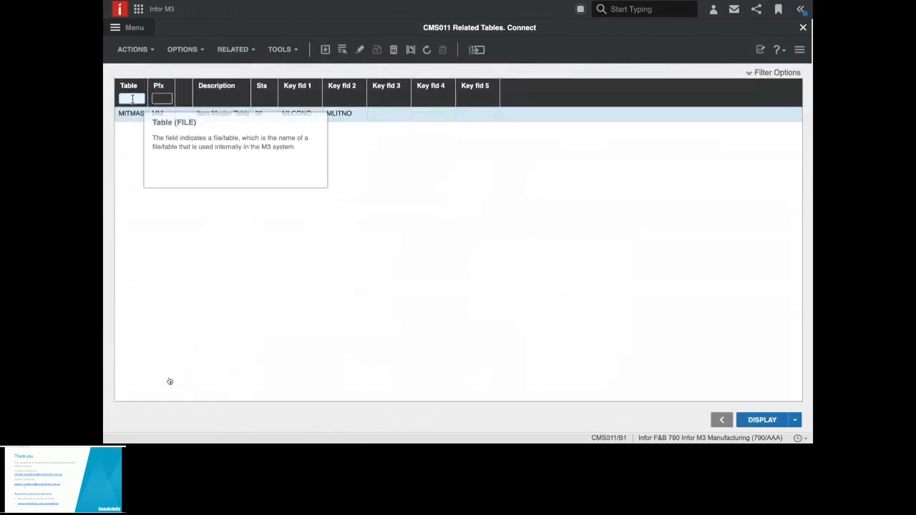
{"action": "type", "text": "M"}
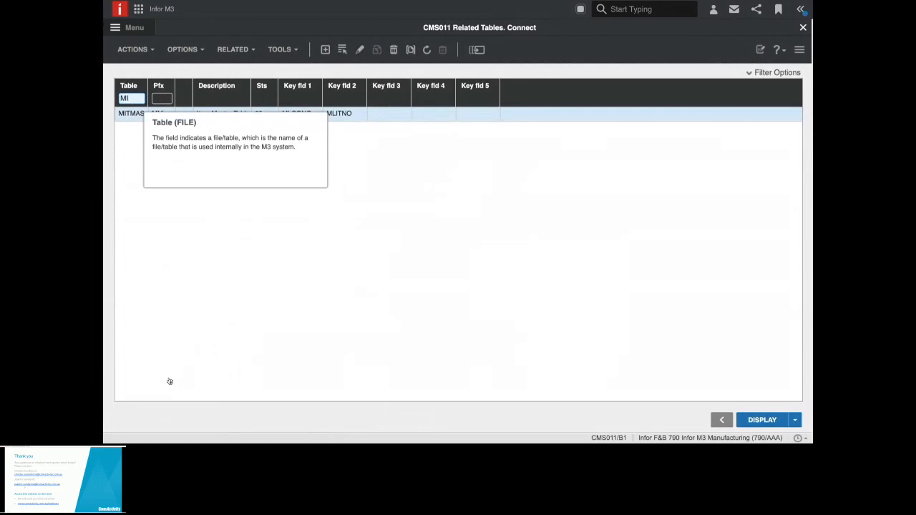
{"action": "type", "text": "ITBAL"}
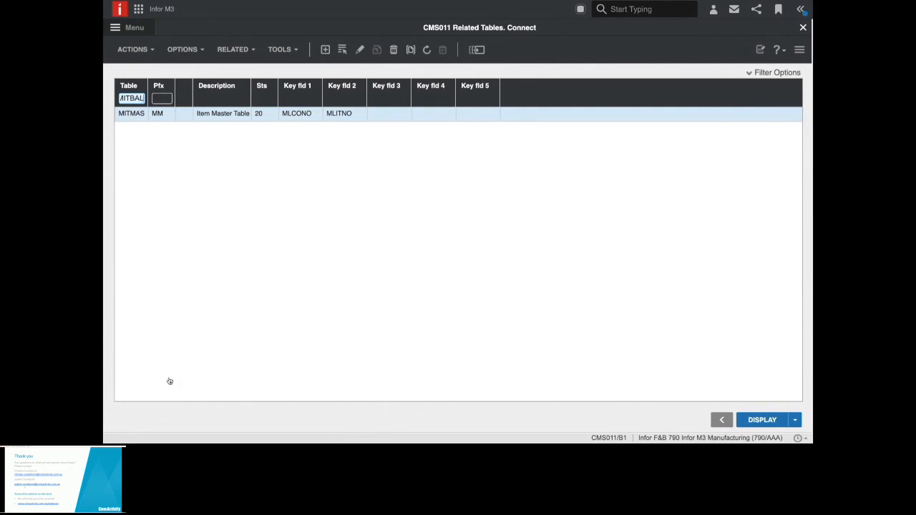
{"action": "left_click", "coordinate": [329, 52]}
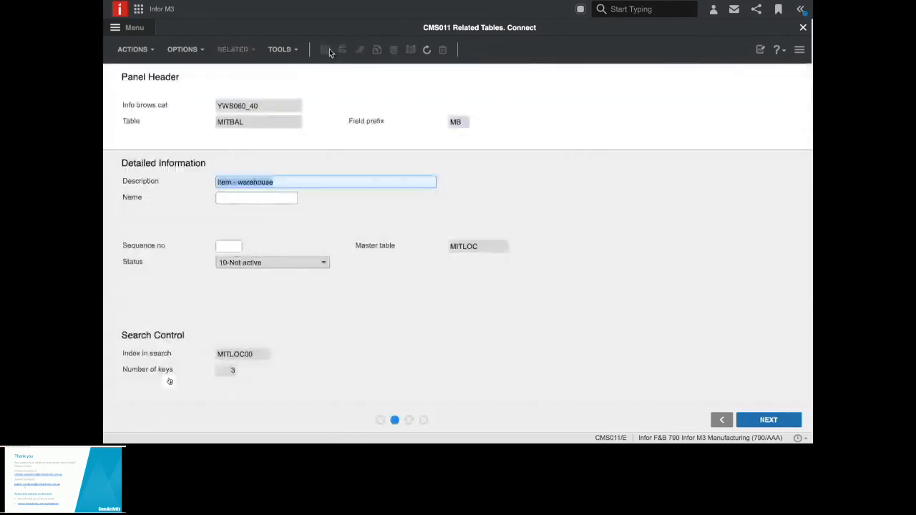
{"action": "left_click", "coordinate": [238, 247]}
{"action": "type", "text": "1"}
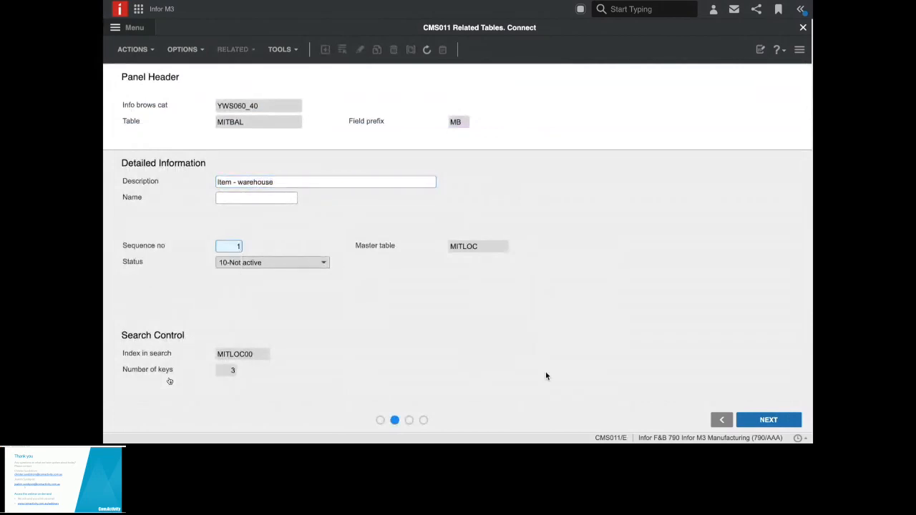
{"action": "left_click", "coordinate": [768, 420]}
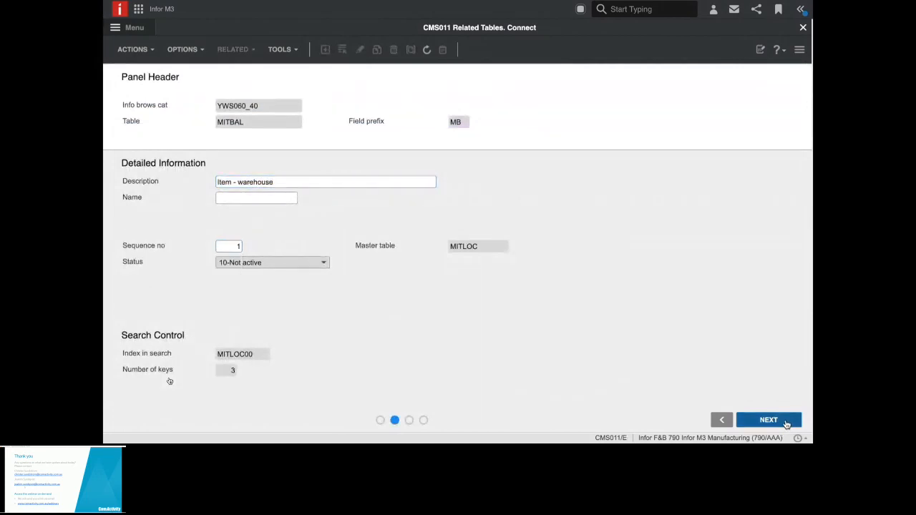
{"action": "left_click", "coordinate": [786, 425]}
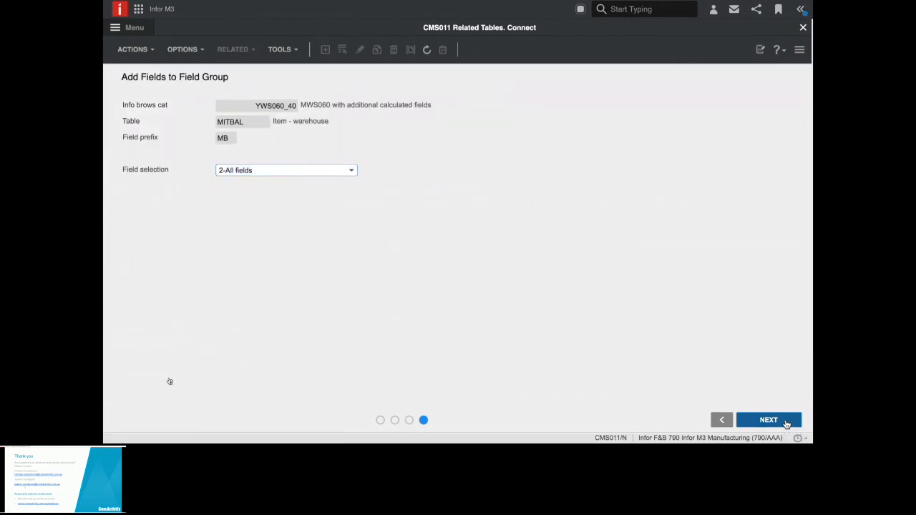
{"action": "left_click", "coordinate": [786, 424]}
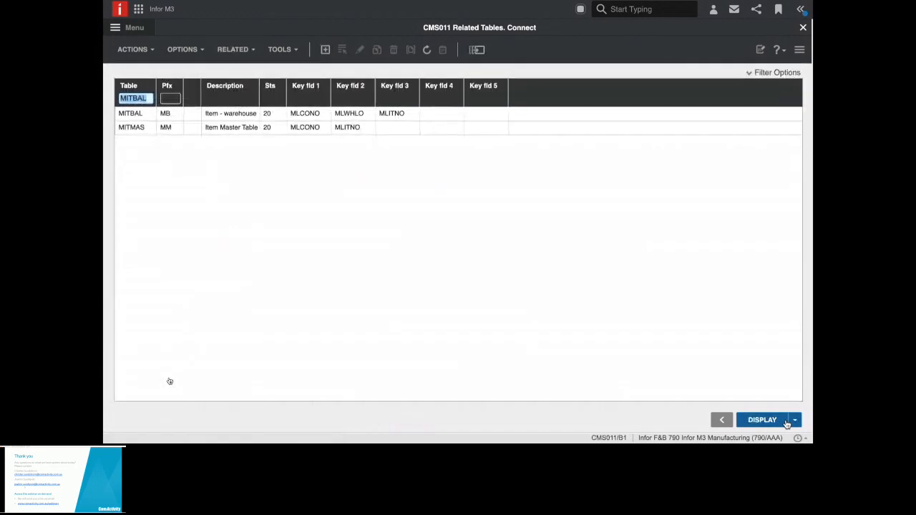
Create a related table entry for MITAUN with sequence number 2, and continue to its key fields
{"action": "type", "text": "MITAUN"}
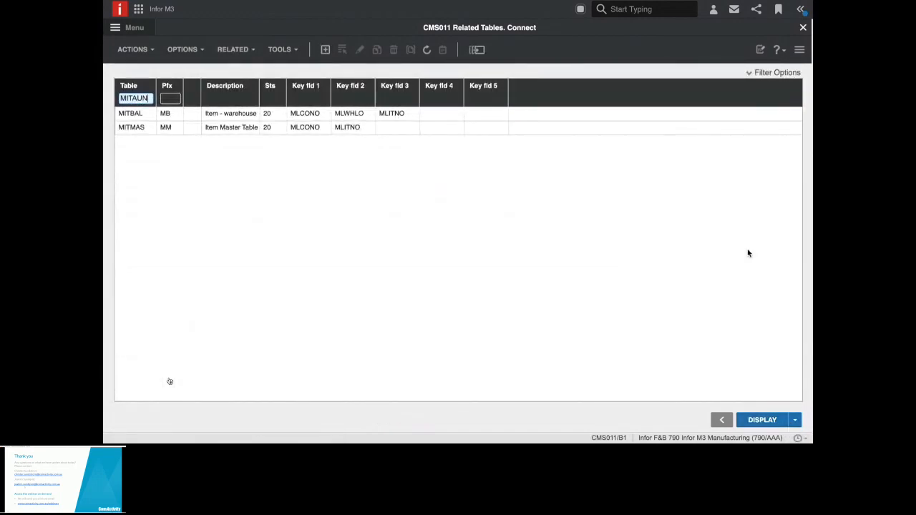
{"action": "left_click", "coordinate": [326, 51]}
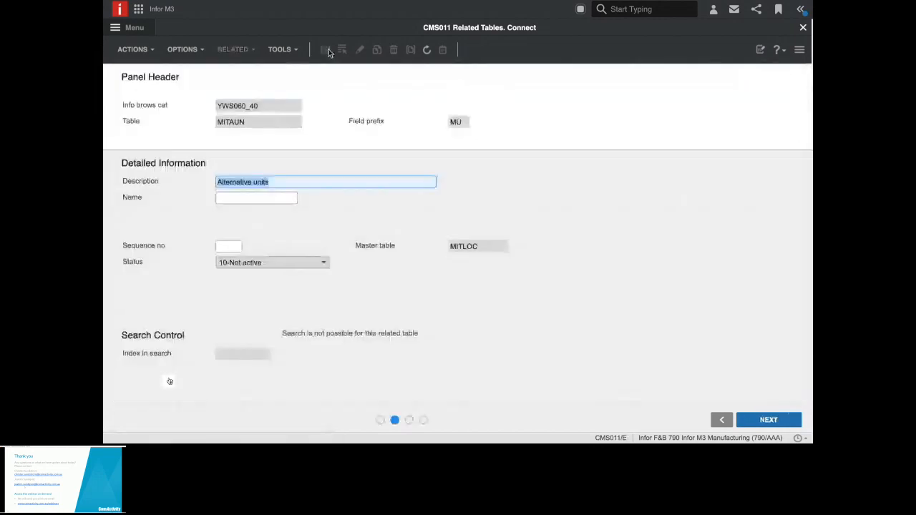
{"action": "left_click", "coordinate": [236, 245]}
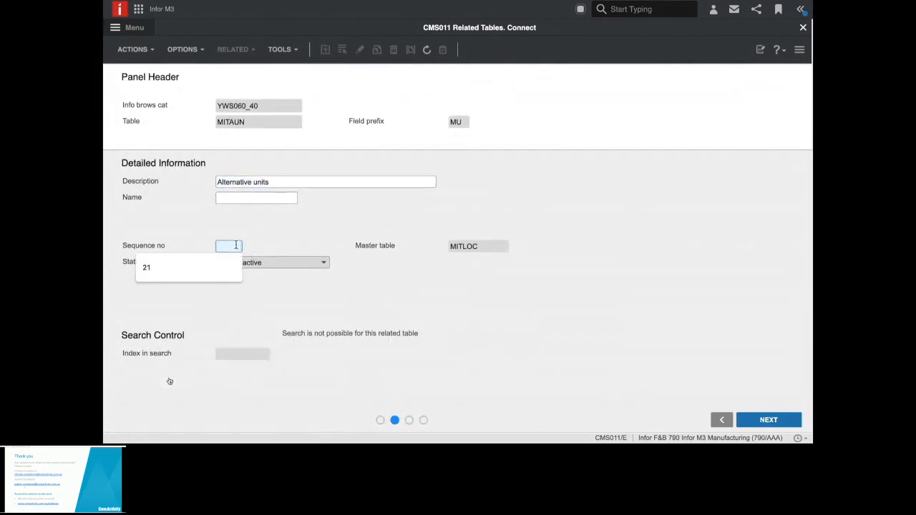
{"action": "key", "text": "F1"}
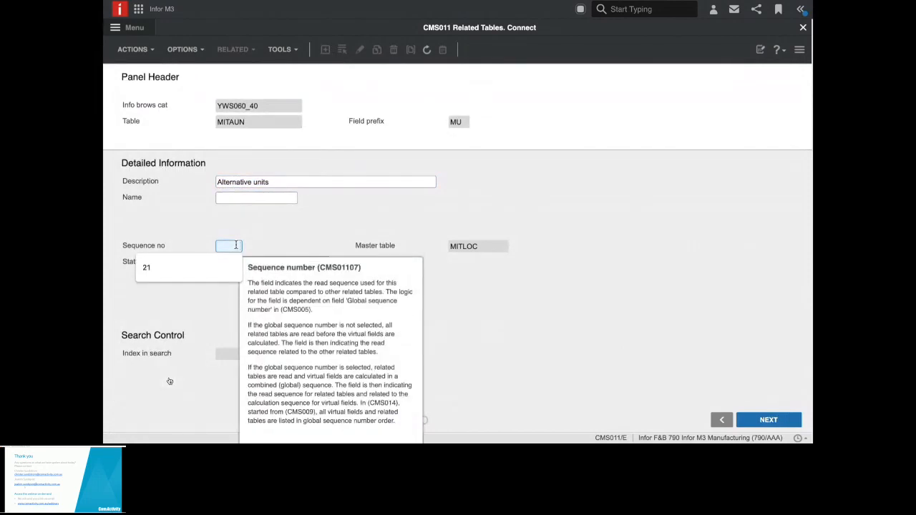
{"action": "type", "text": "2"}
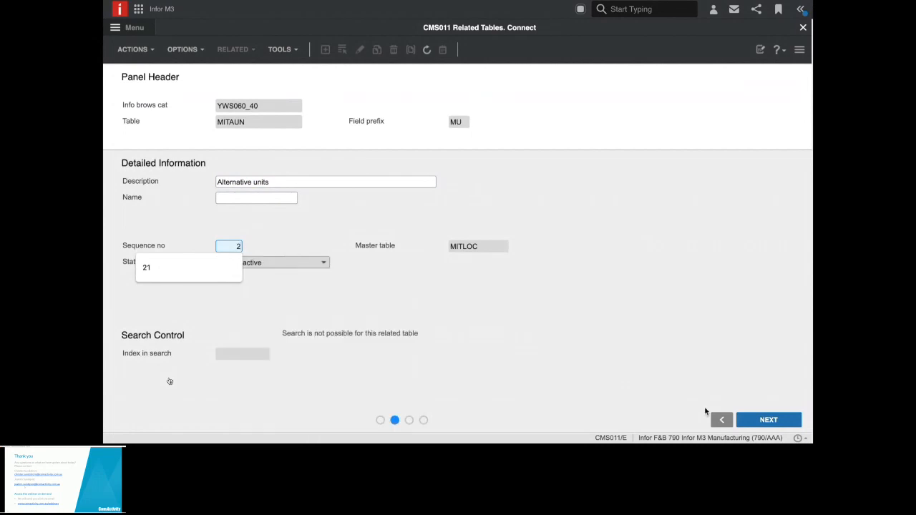
{"action": "left_click", "coordinate": [769, 420]}
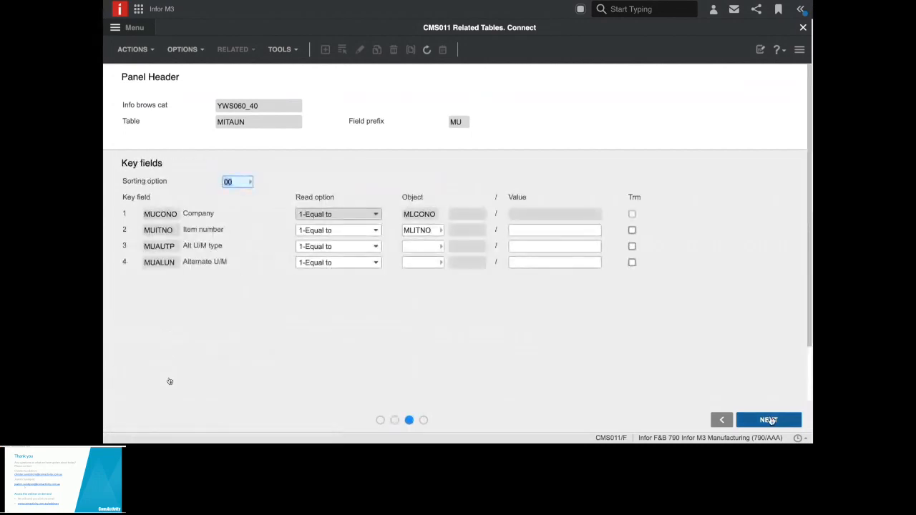
Set MITAUN's Alt U/M type key value to 1 and Alternate U/M key object to MBALUN, and add all its fields to the field group
{"action": "left_click", "coordinate": [528, 247]}
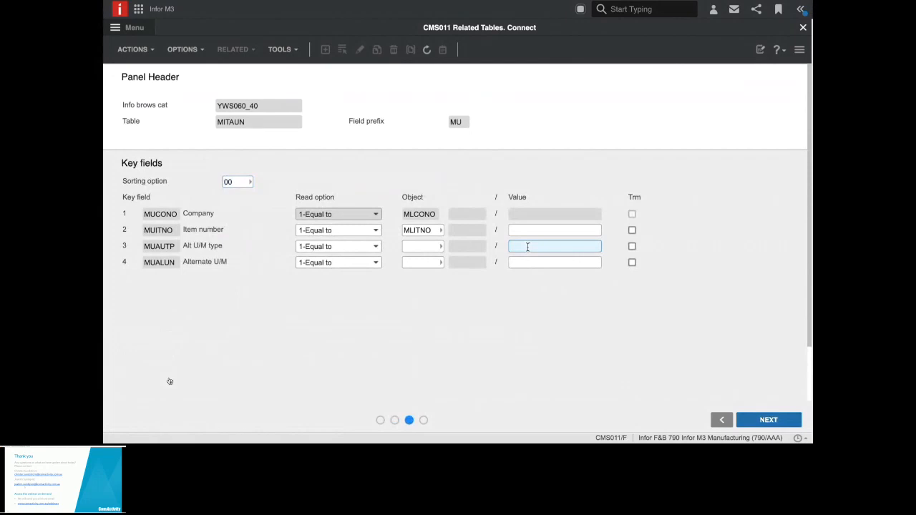
{"action": "type", "text": "1"}
{"action": "left_click", "coordinate": [426, 262]}
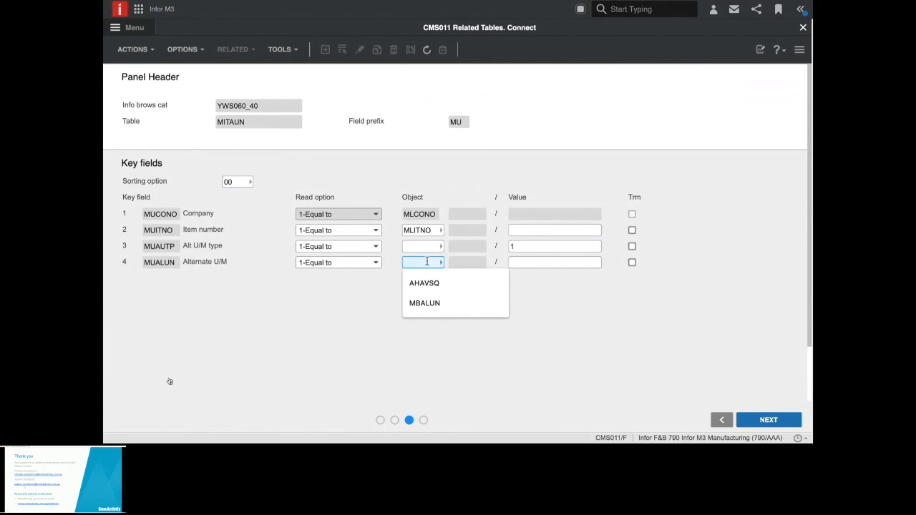
{"action": "type", "text": "MBALUN"}
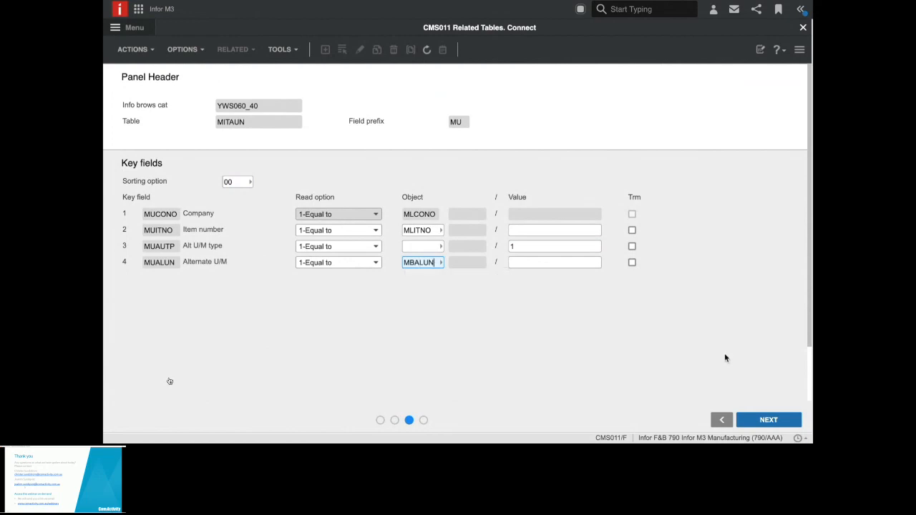
{"action": "left_click", "coordinate": [764, 422]}
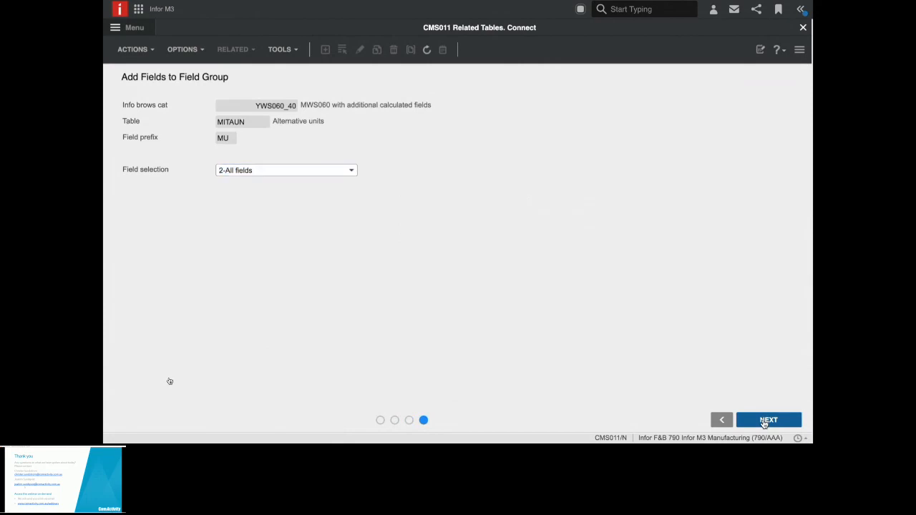
{"action": "left_click", "coordinate": [765, 422]}
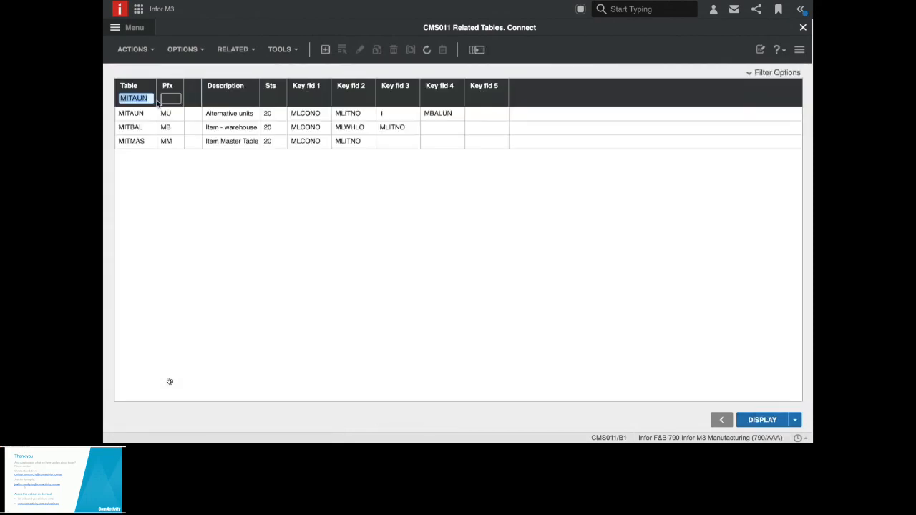
Open the virtual fields of category YWS060_40 and create virtual field &A001
{"action": "mouse_move", "coordinate": [151, 97]}
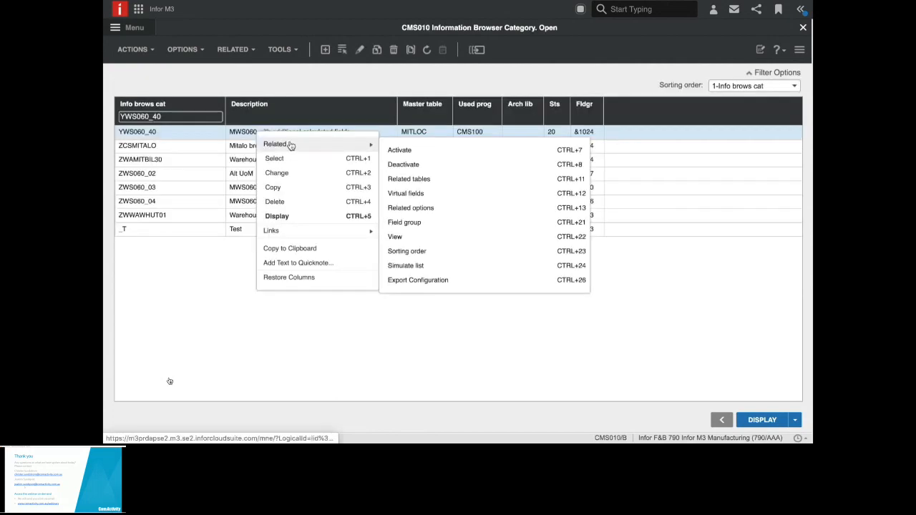
{"action": "left_click", "coordinate": [415, 193]}
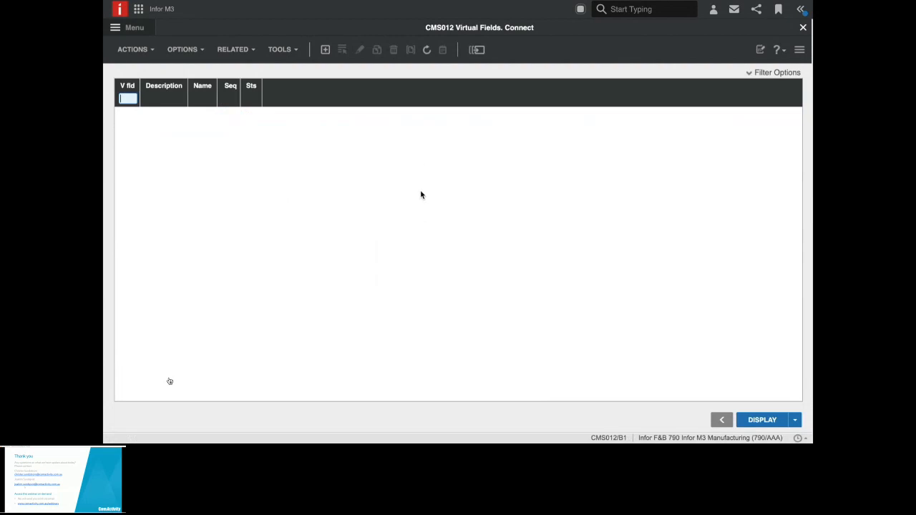
{"action": "type", "text": "&"}
{"action": "type", "text": "A0"}
{"action": "type", "text": "01"}
{"action": "left_click", "coordinate": [325, 49]}
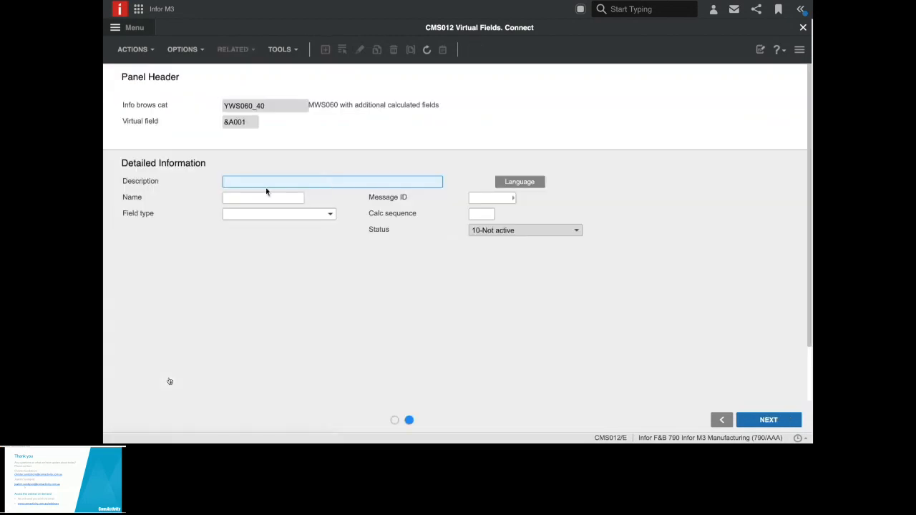
Describe virtual field &A001 as "Multiplicator boolean", with field type 6-Logical formula and calculation sequence 1
{"action": "left_click", "coordinate": [241, 182]}
{"action": "type", "text": "M"}
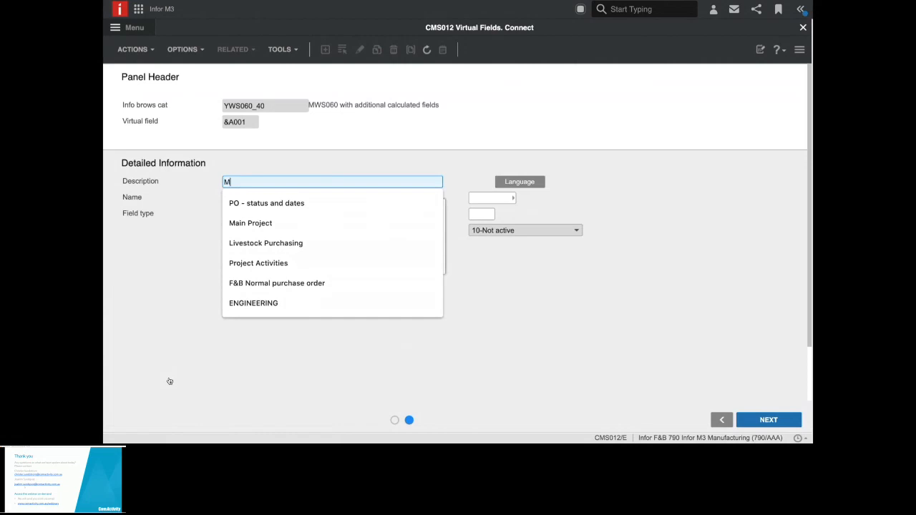
{"action": "type", "text": "ultip"}
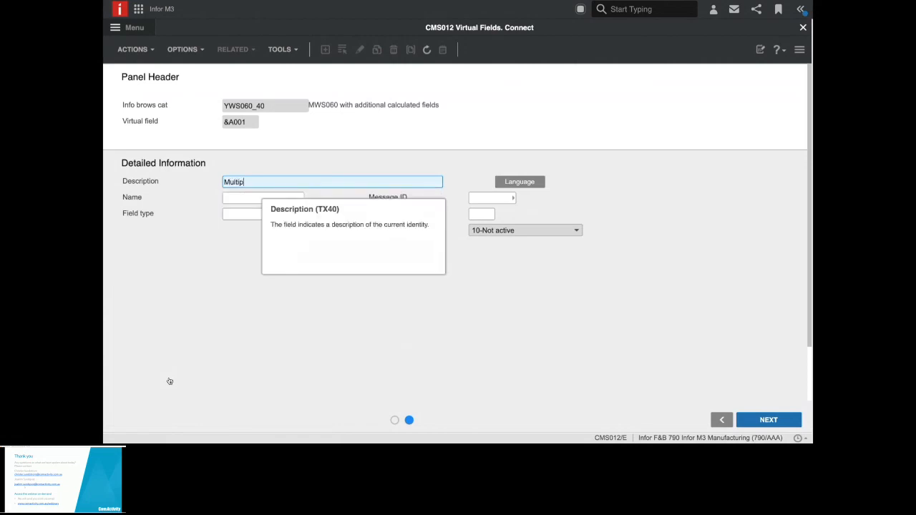
{"action": "type", "text": "licator "}
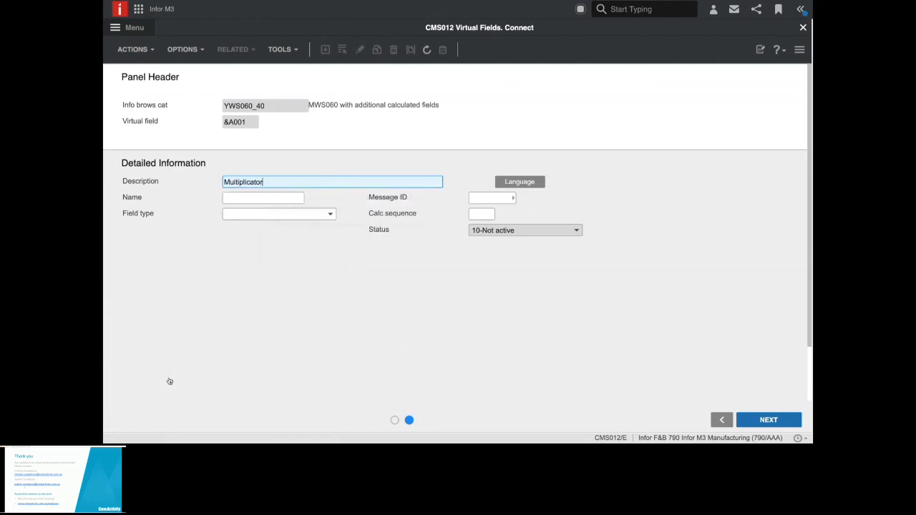
{"action": "type", "text": "boolean"}
{"action": "left_click", "coordinate": [332, 215]}
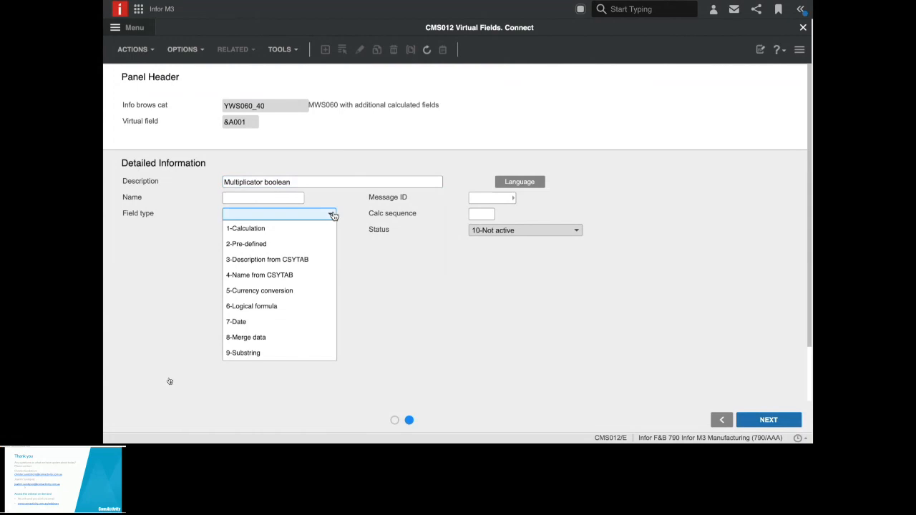
{"action": "left_click", "coordinate": [315, 308]}
{"action": "left_click", "coordinate": [483, 214]}
{"action": "type", "text": "1"}
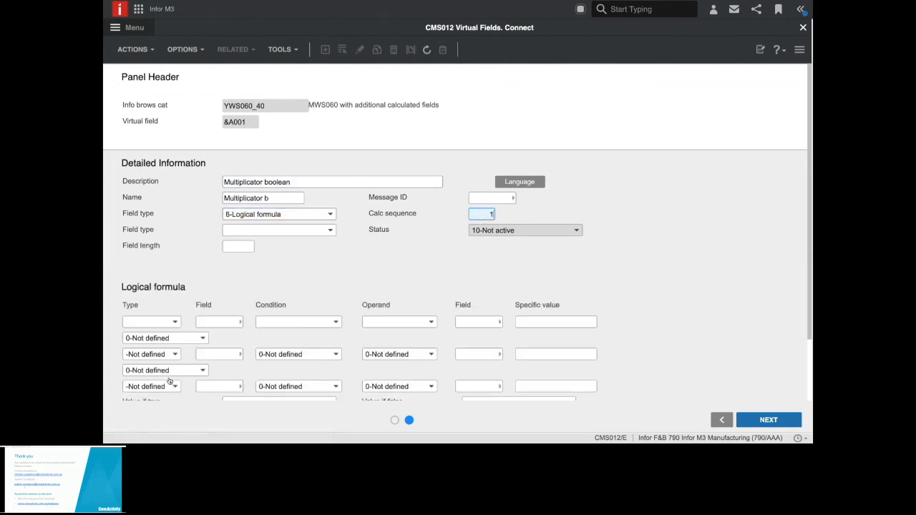
Make the logical formula field's data type N-Numeric with a field length of 1
{"action": "left_click", "coordinate": [323, 233]}
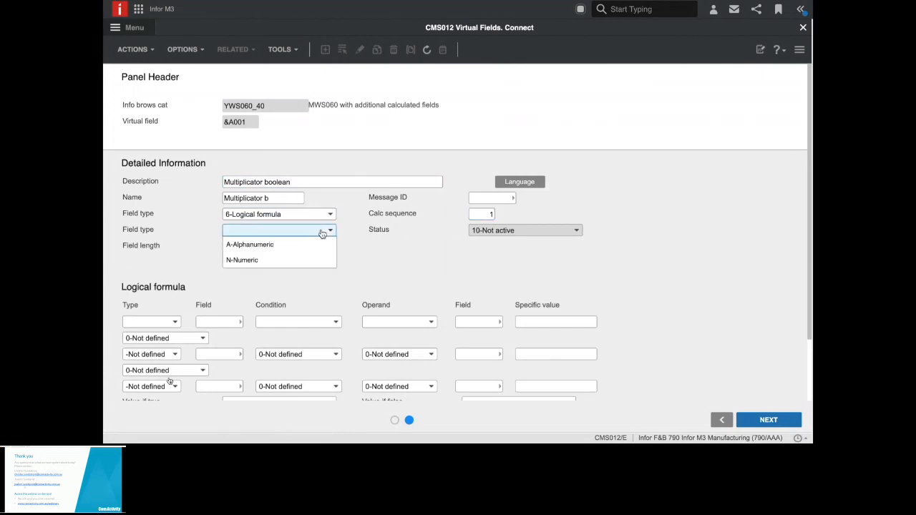
{"action": "left_click", "coordinate": [288, 260]}
{"action": "left_click", "coordinate": [240, 246]}
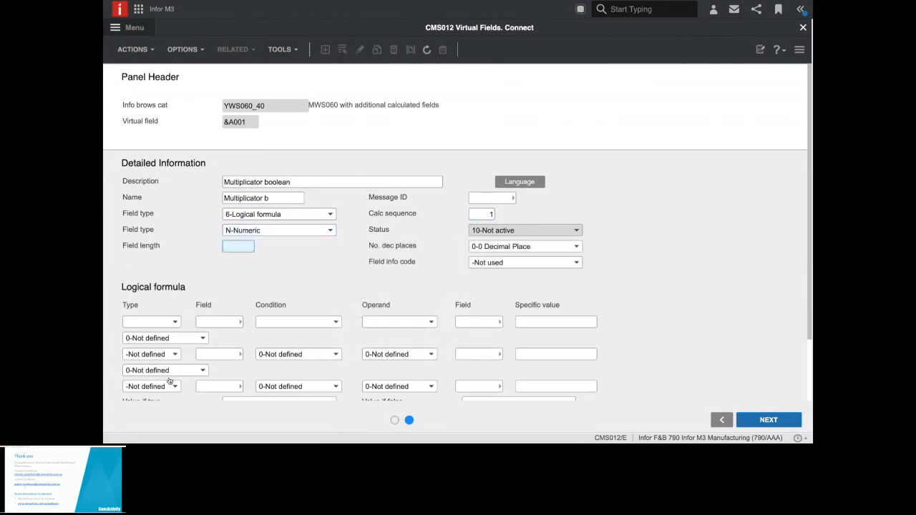
{"action": "type", "text": "1"}
Set the first logical formula line's type to N-Numeric and its field to MUDMCF
{"action": "left_click", "coordinate": [177, 325]}
{"action": "left_click", "coordinate": [171, 353]}
{"action": "left_click", "coordinate": [217, 323]}
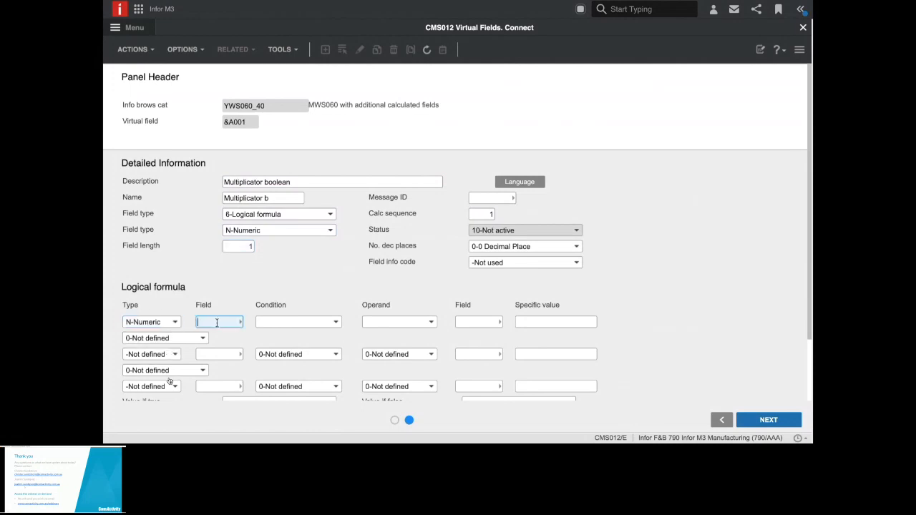
{"action": "type", "text": "M"}
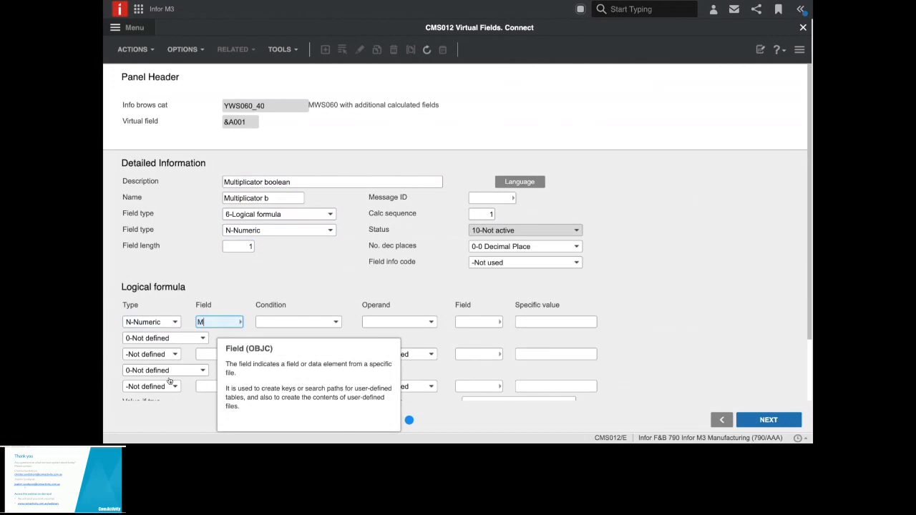
{"action": "type", "text": "UD"}
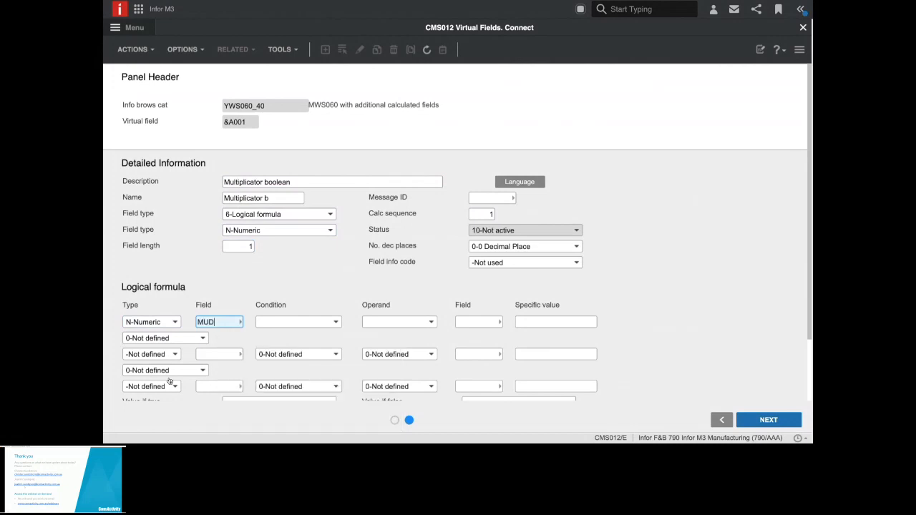
{"action": "type", "text": "MCF"}
{"action": "double_click", "coordinate": [213, 322]}
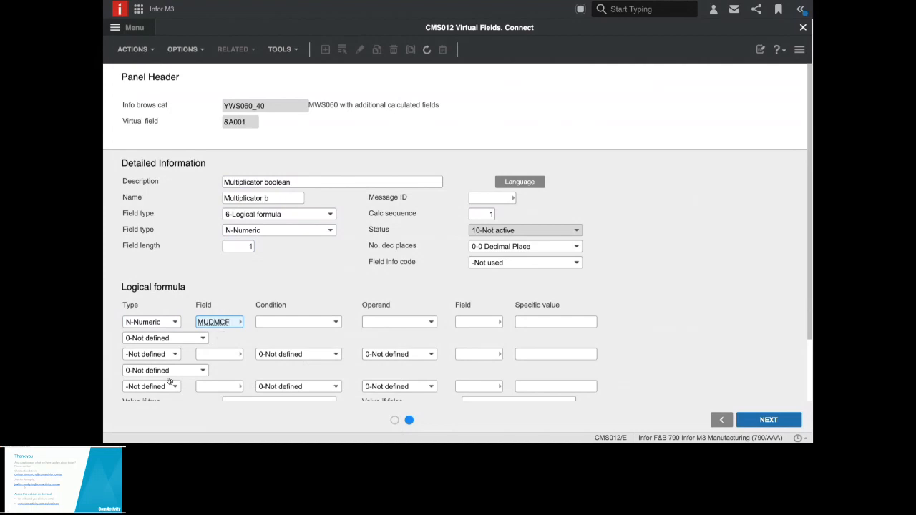
Complete the MUDMCF line with condition 1-Equals (=), operand 3-Specific value, and specific value 1
{"action": "left_click", "coordinate": [336, 323]}
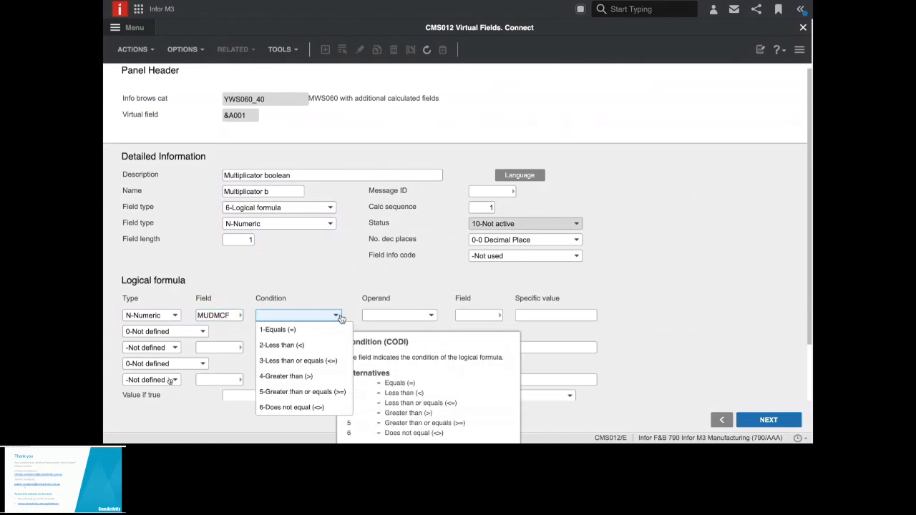
{"action": "left_click", "coordinate": [327, 329]}
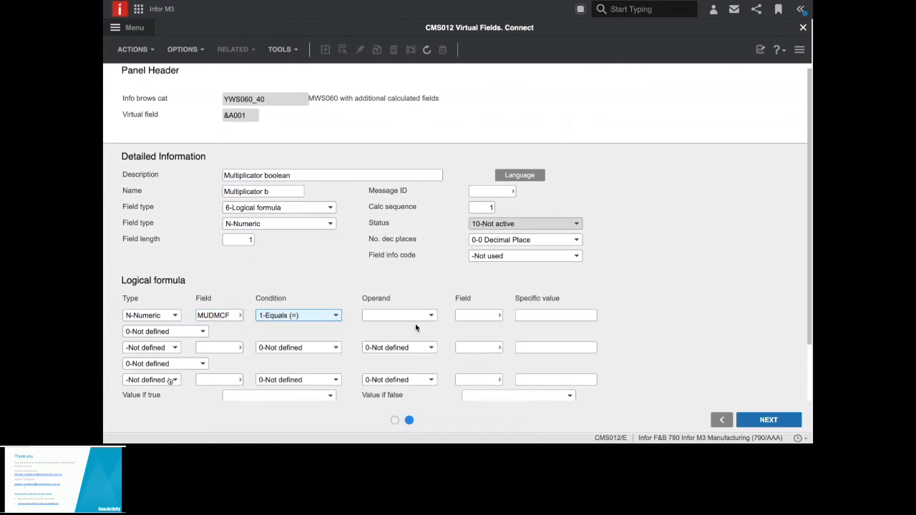
{"action": "left_click", "coordinate": [431, 316]}
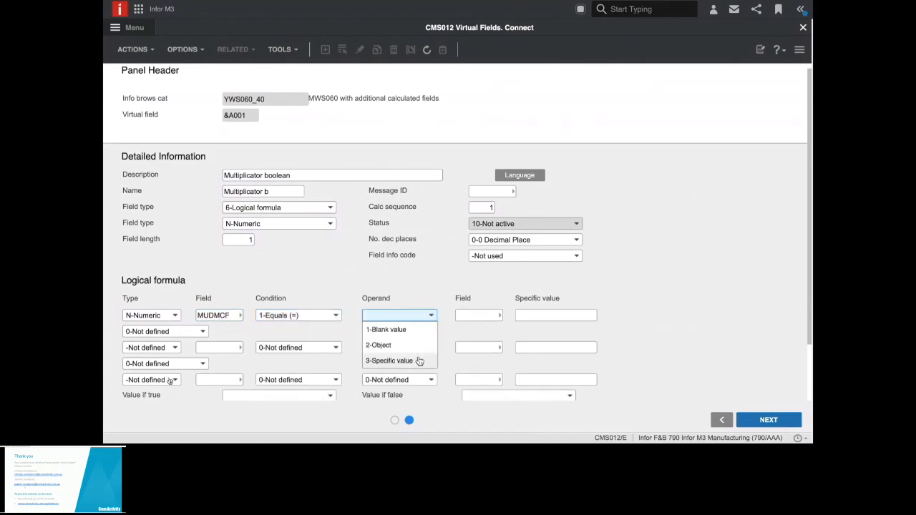
{"action": "left_click", "coordinate": [419, 362]}
{"action": "left_click", "coordinate": [551, 315]}
{"action": "type", "text": "1"}
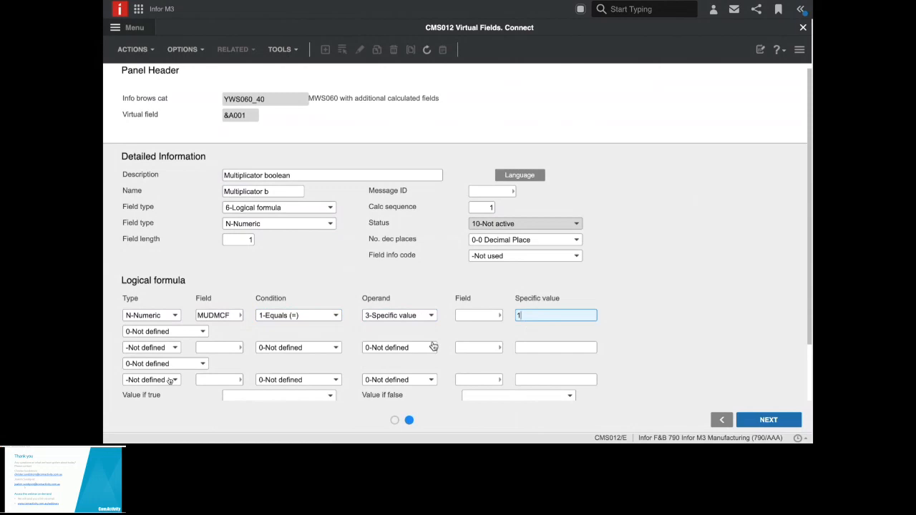
Return specific value 1 if the formula is true and specific value 0 if false, and save the virtual field
{"action": "scroll", "coordinate": [372, 342], "scroll_direction": "down", "scroll_amount": 1}
{"action": "left_click", "coordinate": [319, 336]}
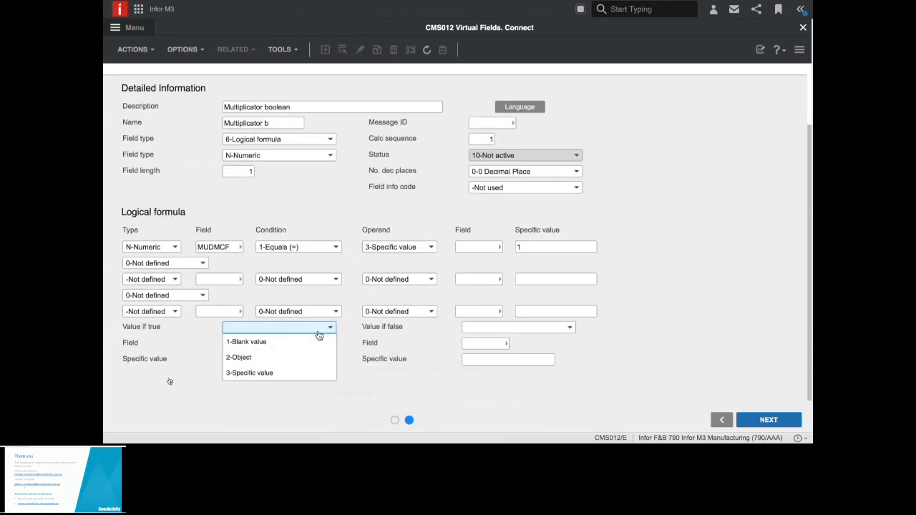
{"action": "left_click", "coordinate": [251, 373]}
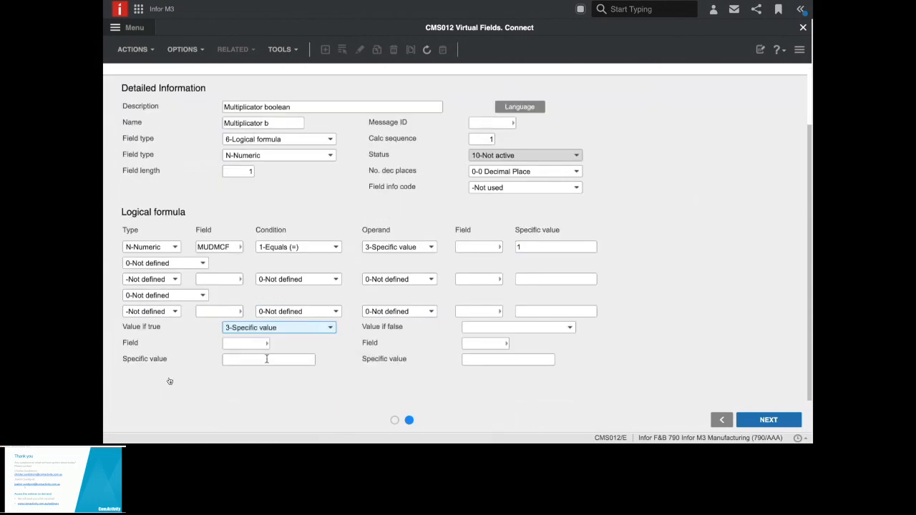
{"action": "left_click", "coordinate": [267, 358]}
{"action": "type", "text": "1"}
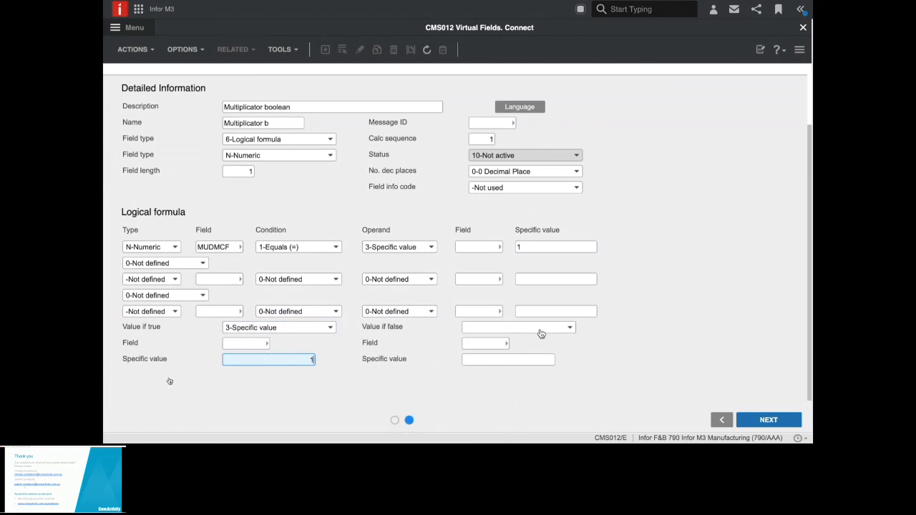
{"action": "left_click", "coordinate": [542, 327]}
{"action": "left_click", "coordinate": [526, 370]}
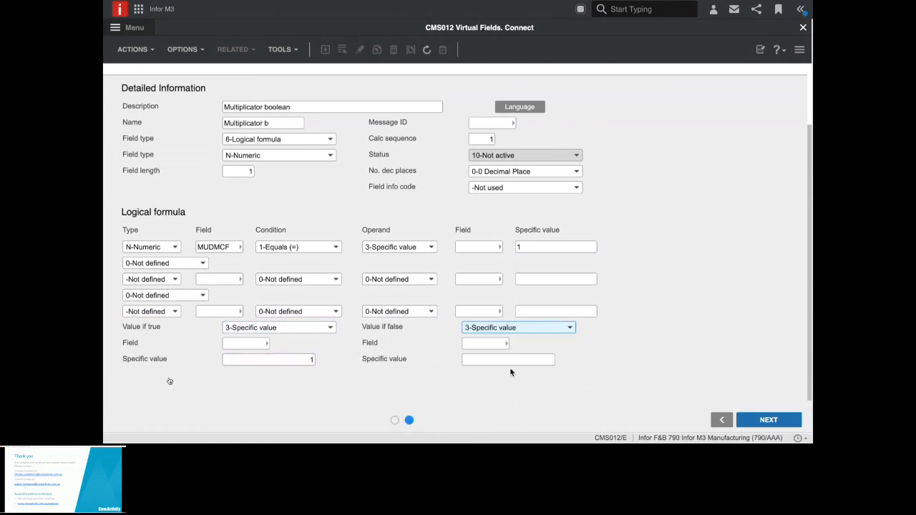
{"action": "left_click", "coordinate": [489, 359]}
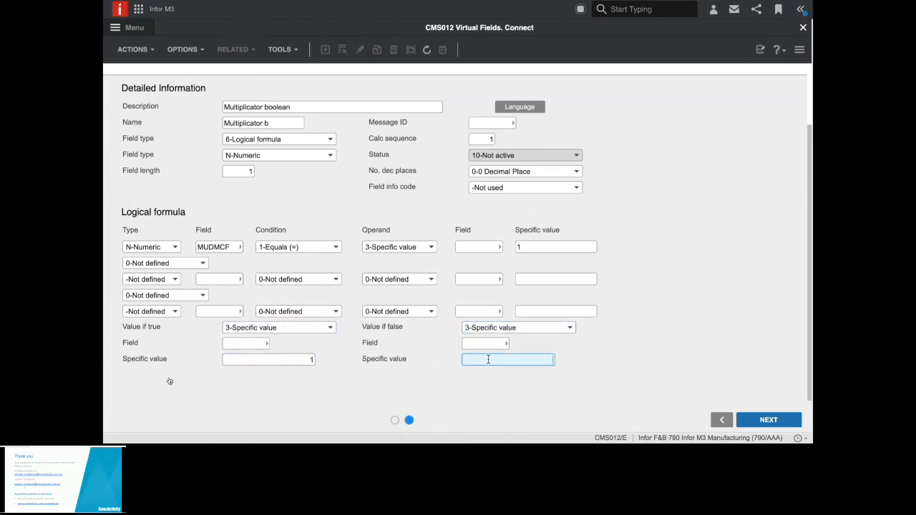
{"action": "type", "text": "0"}
{"action": "left_click", "coordinate": [773, 421]}
{"action": "left_click", "coordinate": [774, 422]}
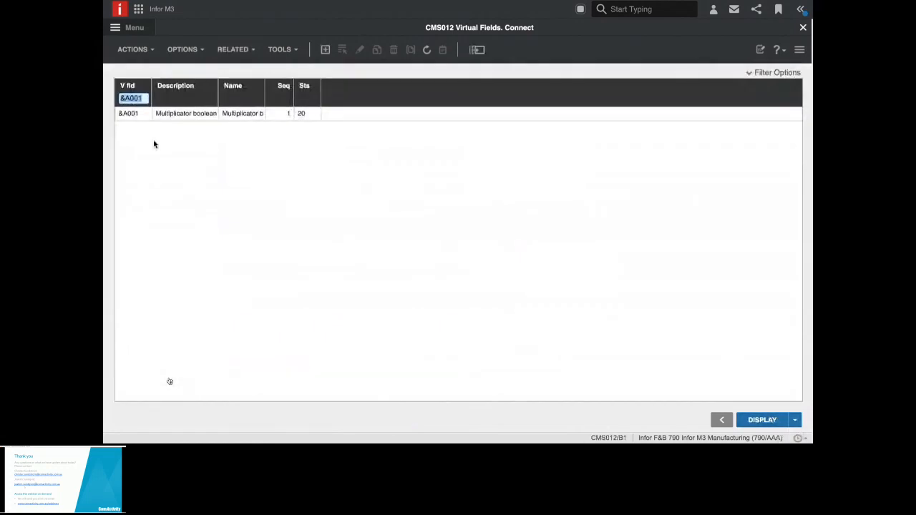
Create a second virtual field with the ID &A002
{"action": "key", "text": "Right"}
{"action": "key", "text": "BackSpace"}
{"action": "type", "text": "2"}
{"action": "left_click", "coordinate": [324, 51]}
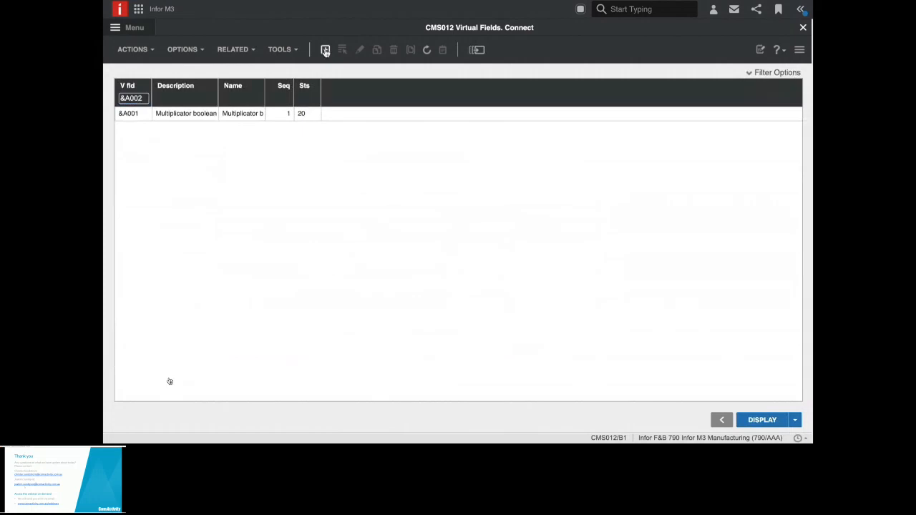
Describe virtual field &A002 as "Calculate AUM value", with calculation sequence 2 and field type 1-Calculation
{"action": "left_click", "coordinate": [235, 182]}
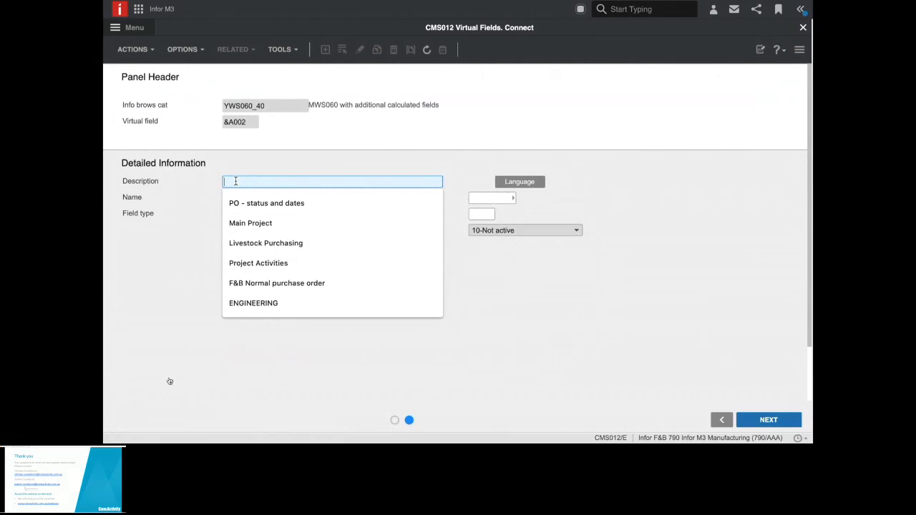
{"action": "type", "text": "Calulate"}
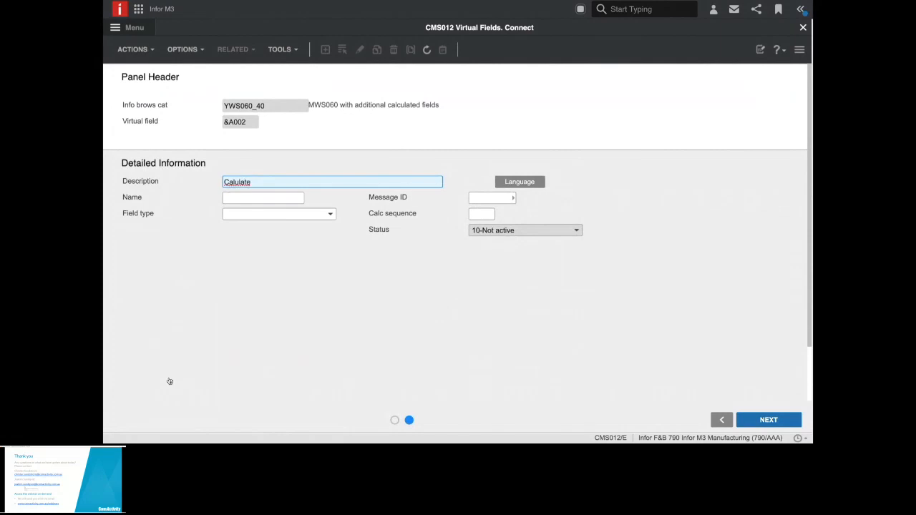
{"action": "double_click", "coordinate": [236, 181]}
{"action": "type", "text": "C"}
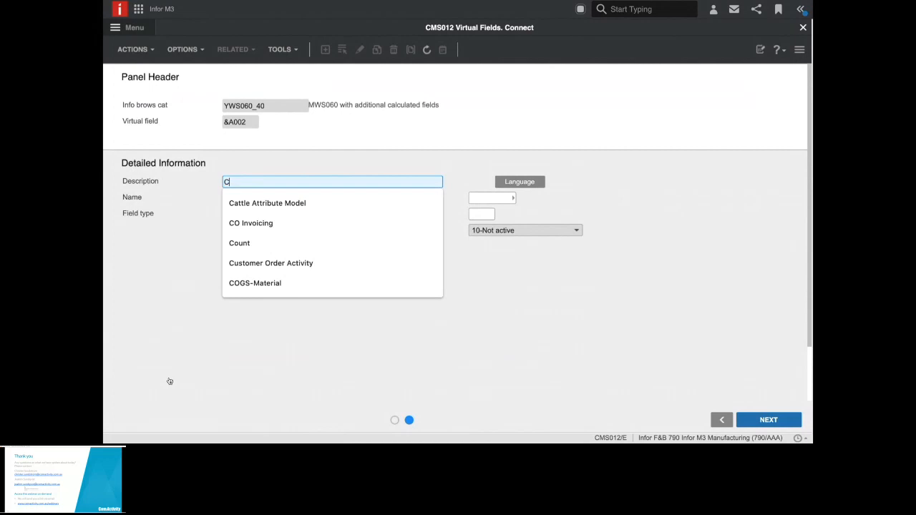
{"action": "type", "text": "alculate "}
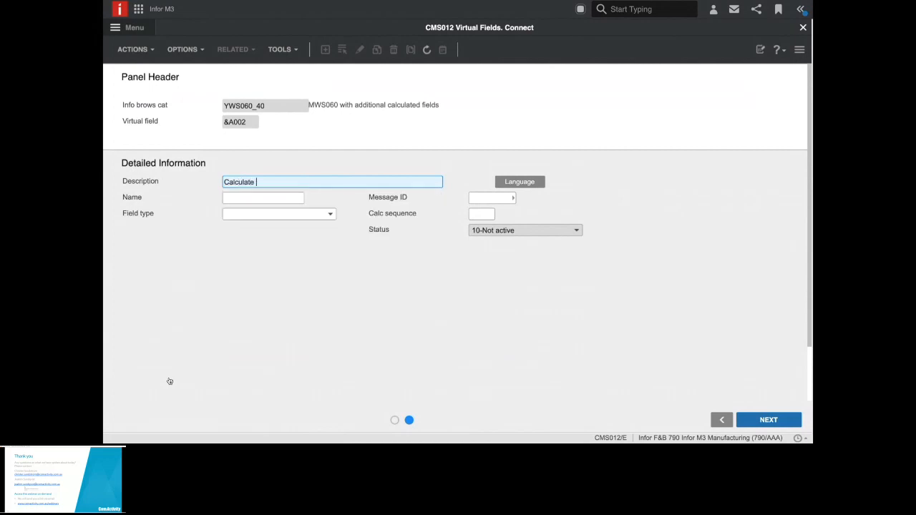
{"action": "type", "text": "AUM value"}
{"action": "left_click", "coordinate": [485, 214]}
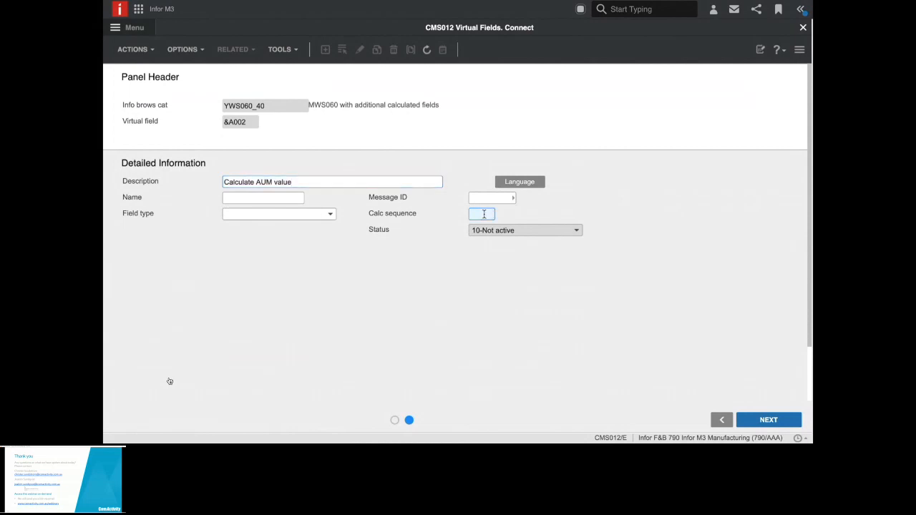
{"action": "type", "text": "2"}
{"action": "left_click", "coordinate": [330, 214]}
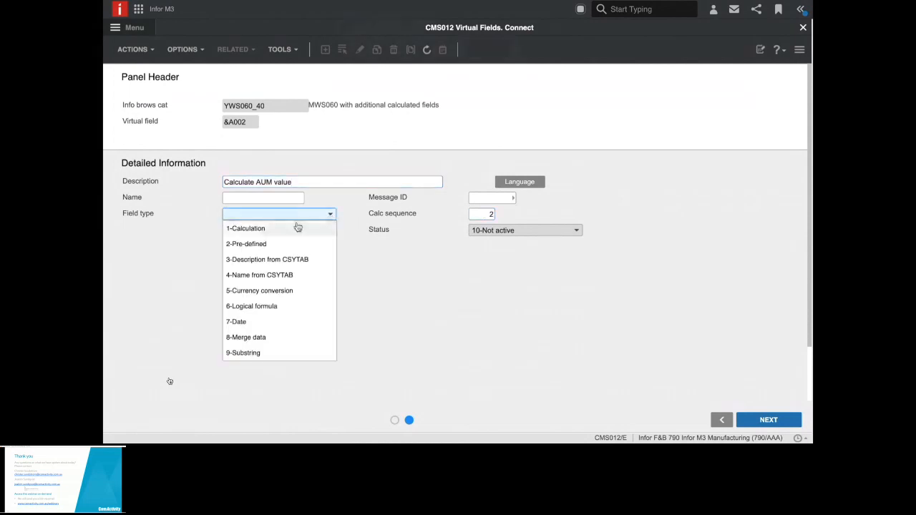
{"action": "left_click", "coordinate": [296, 227]}
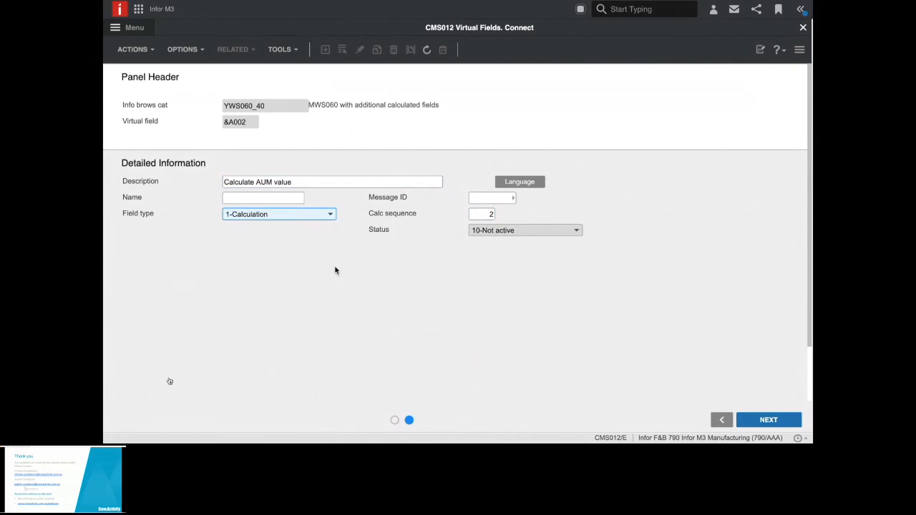
Start the calculation formula of virtual field &A002 with operator + and object MLSTQT
{"action": "scroll", "coordinate": [361, 290], "scroll_direction": "down", "scroll_amount": 1}
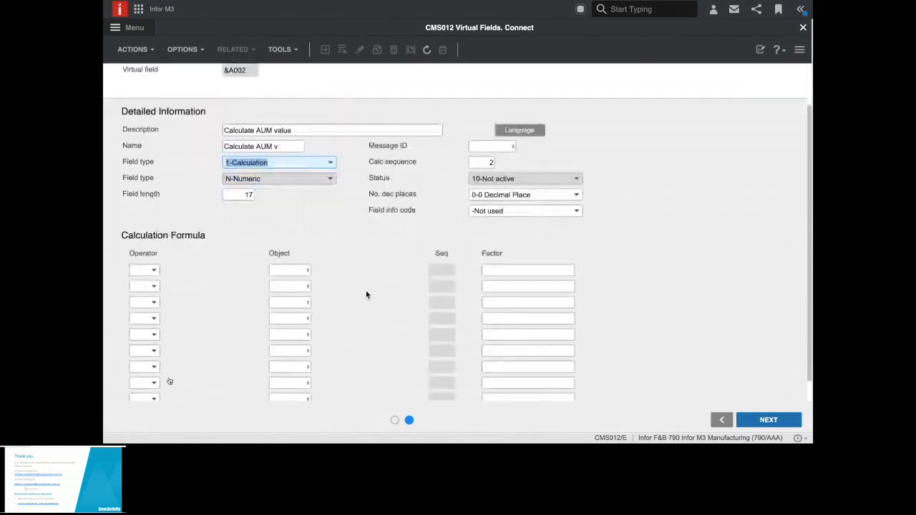
{"action": "left_click", "coordinate": [155, 270]}
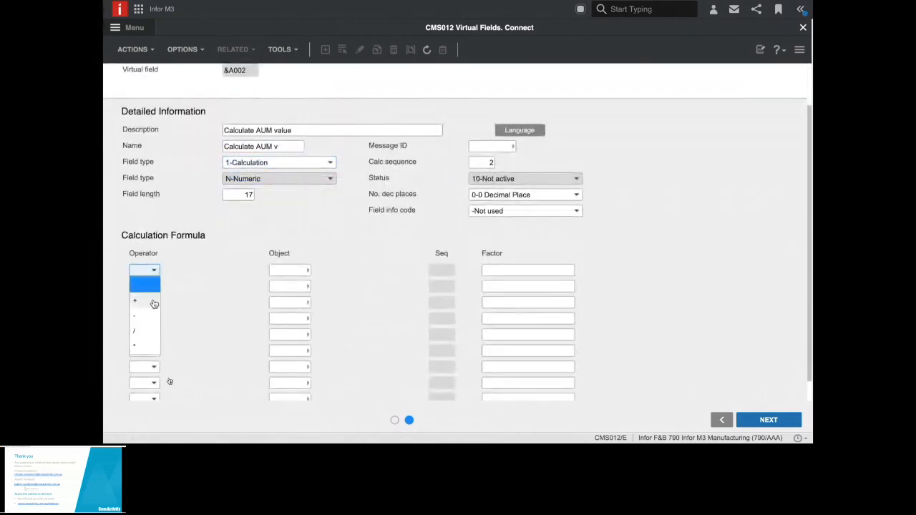
{"action": "left_click", "coordinate": [154, 304]}
{"action": "left_click", "coordinate": [289, 271]}
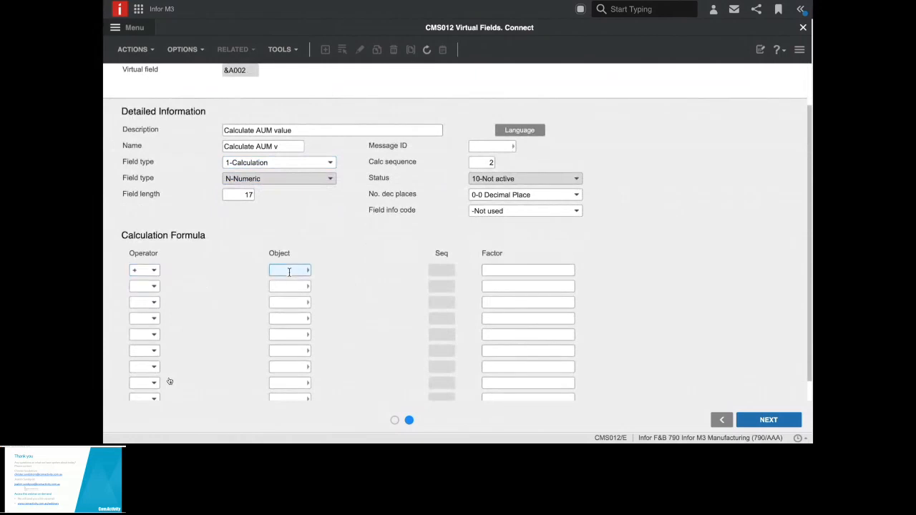
{"action": "type", "text": "MLSTWT"}
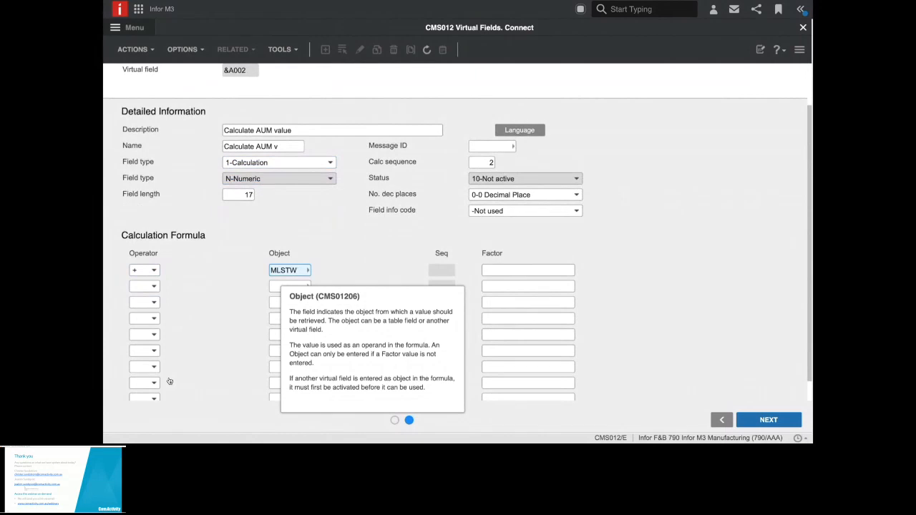
{"action": "key", "text": "BackSpace"}
{"action": "type", "text": "QT"}
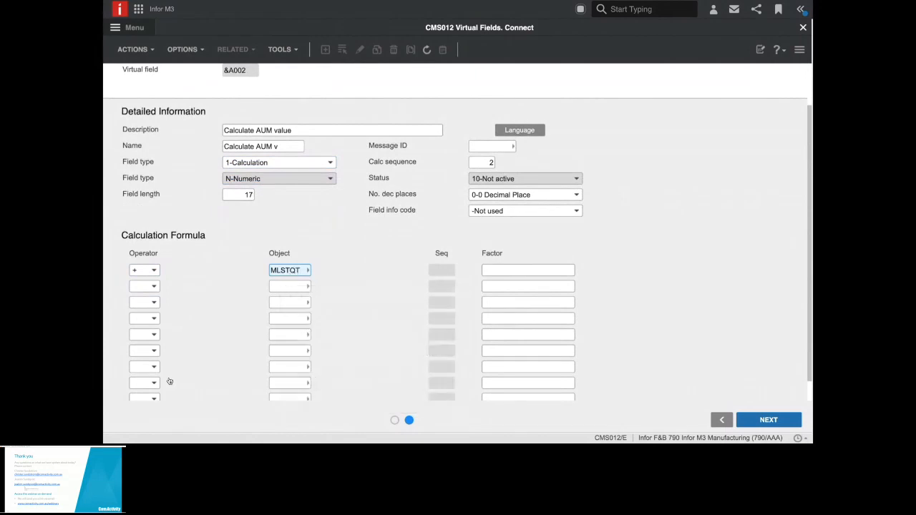
Set the second line of the calculation formula to operator / and object MUCOFA
{"action": "left_click", "coordinate": [155, 287]}
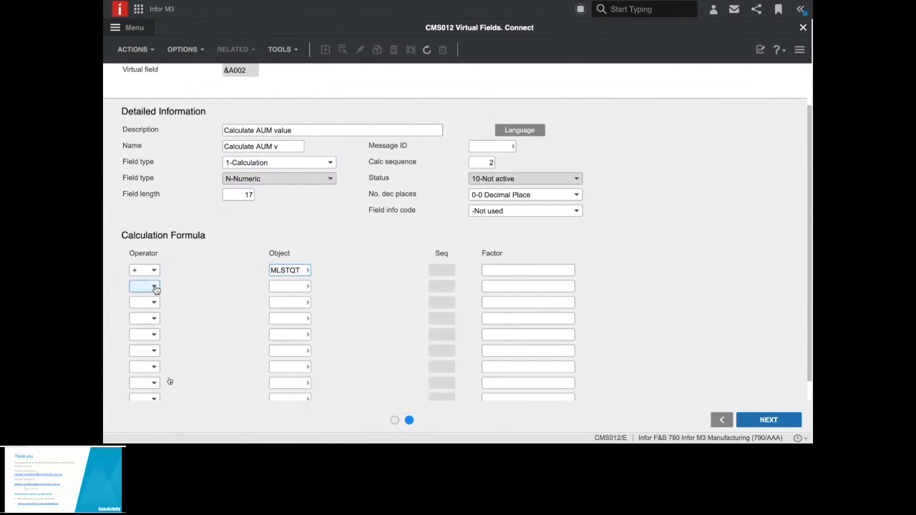
{"action": "type", "text": "/"}
{"action": "left_click", "coordinate": [281, 286]}
{"action": "type", "text": "MUCOFA"}
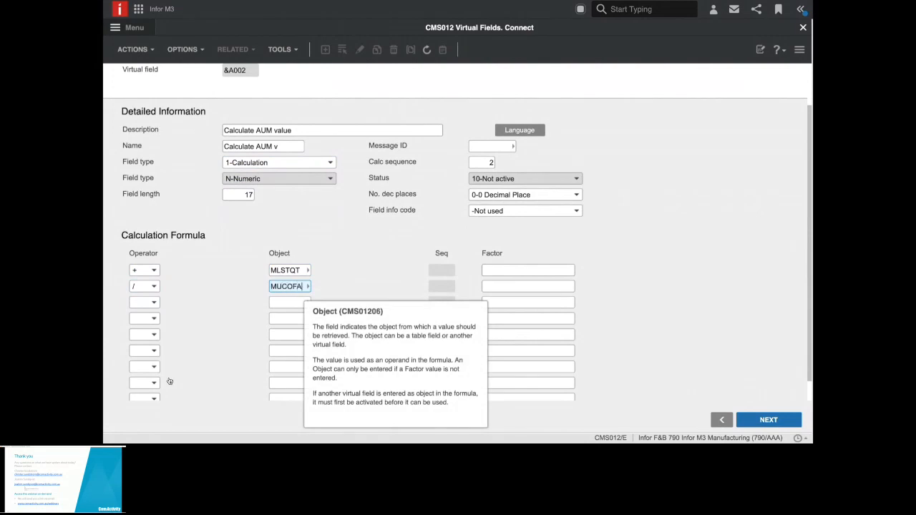
{"action": "key", "text": "Return"}
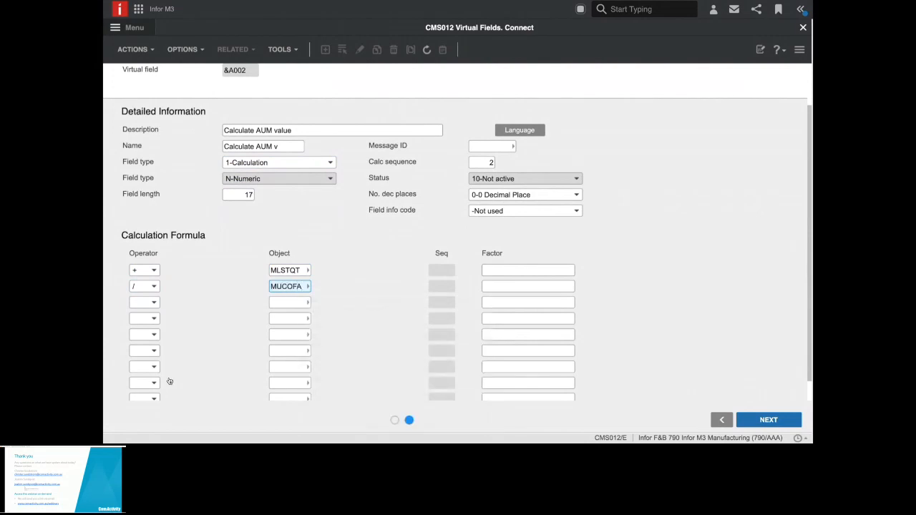
{"action": "key", "text": "Tab"}
{"action": "key", "text": "Tab"}
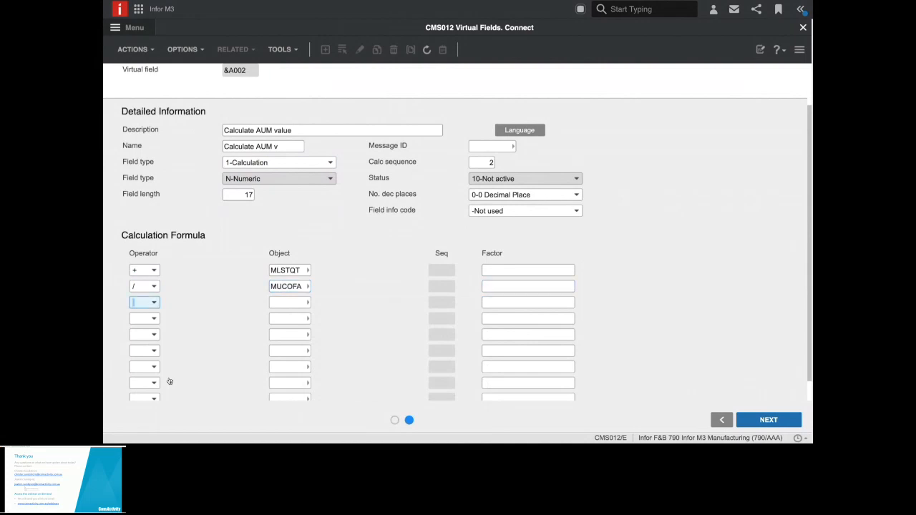
Set the third formula line to operator * with virtual field &A001 as the object, and save the virtual field
{"action": "left_click", "coordinate": [156, 304]}
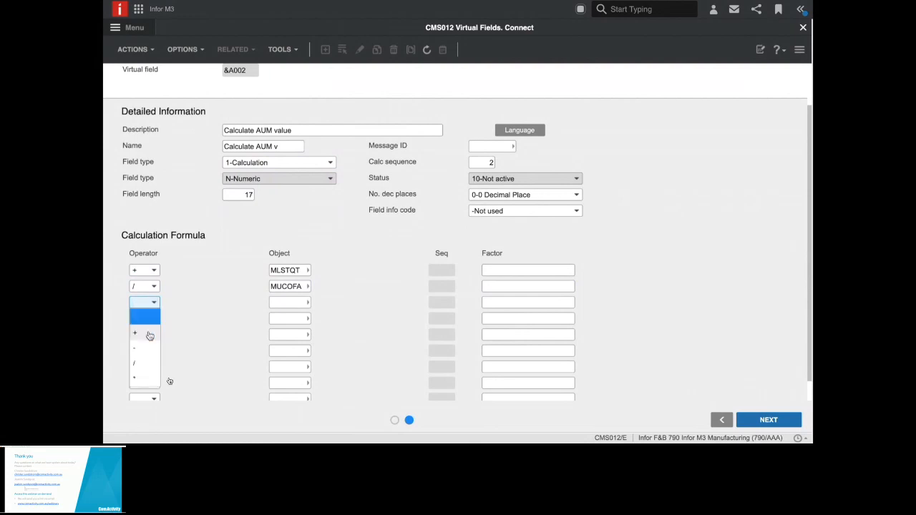
{"action": "left_click", "coordinate": [147, 381]}
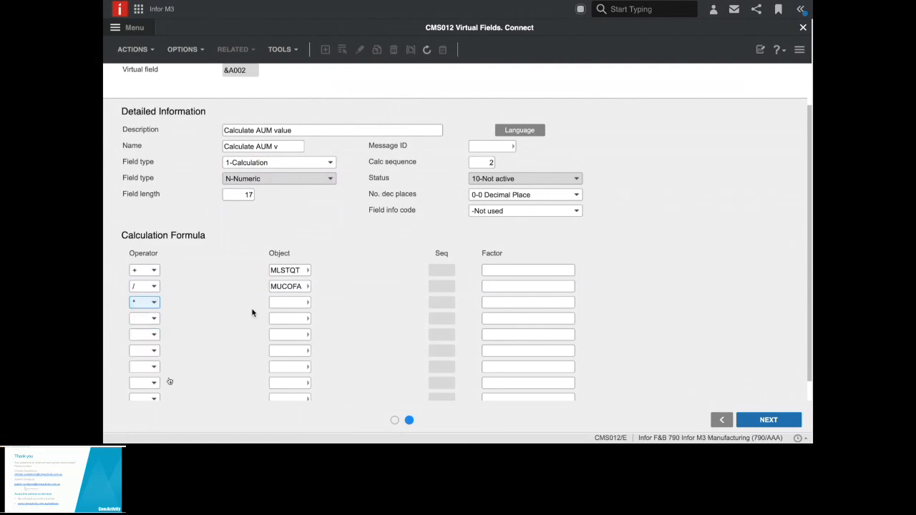
{"action": "left_click", "coordinate": [290, 303]}
{"action": "type", "text": "&"}
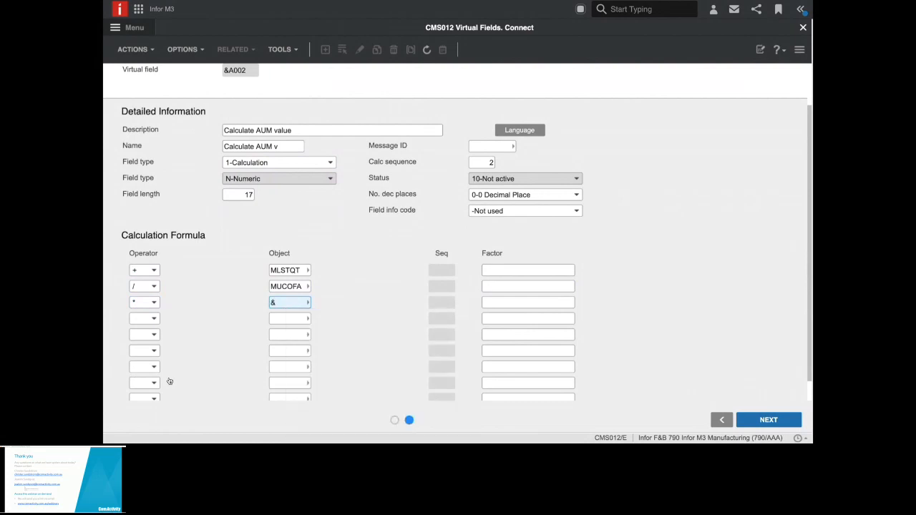
{"action": "type", "text": "A001"}
{"action": "left_click", "coordinate": [768, 420]}
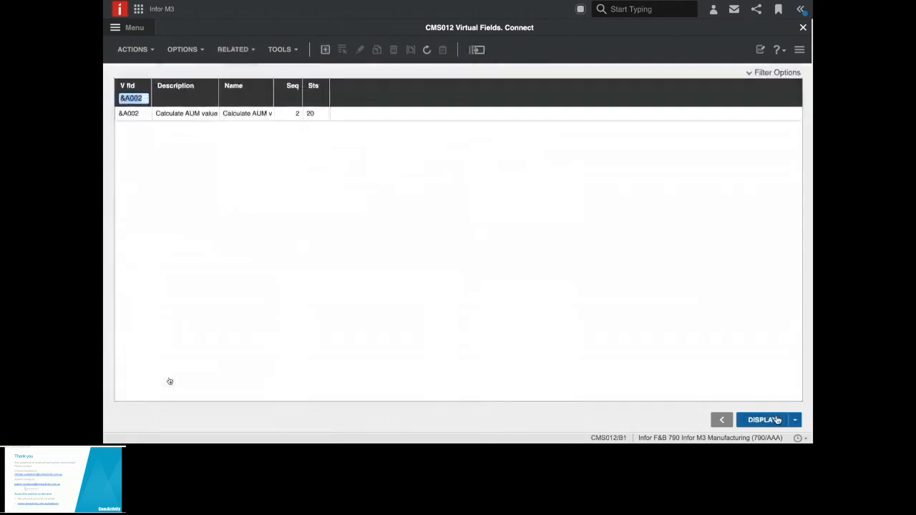
Clear the virtual field filter to list all virtual fields, and return to the information browser categories
{"action": "key", "text": "BackSpace"}
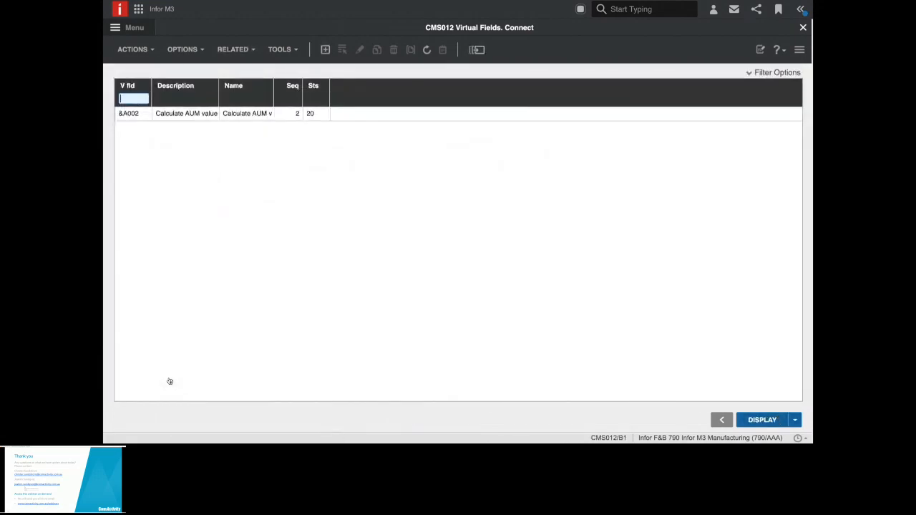
{"action": "left_click", "coordinate": [763, 421]}
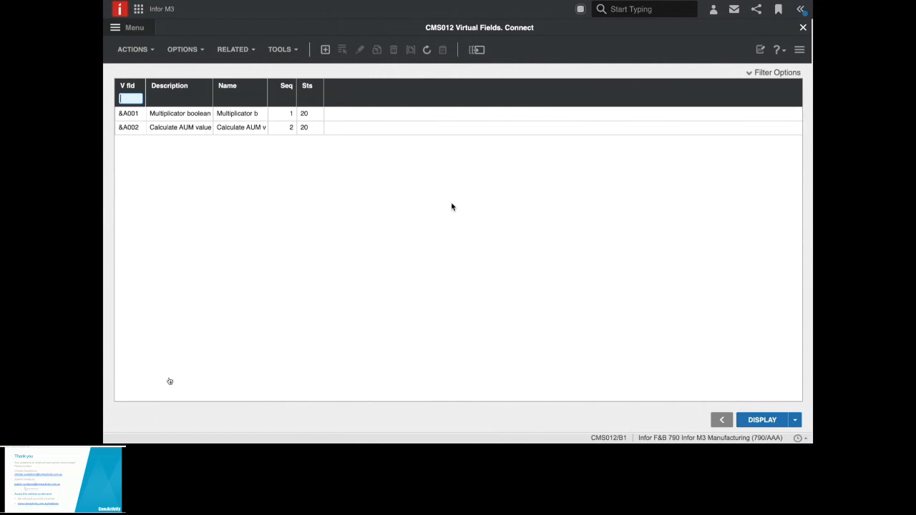
{"action": "key", "text": "F3"}
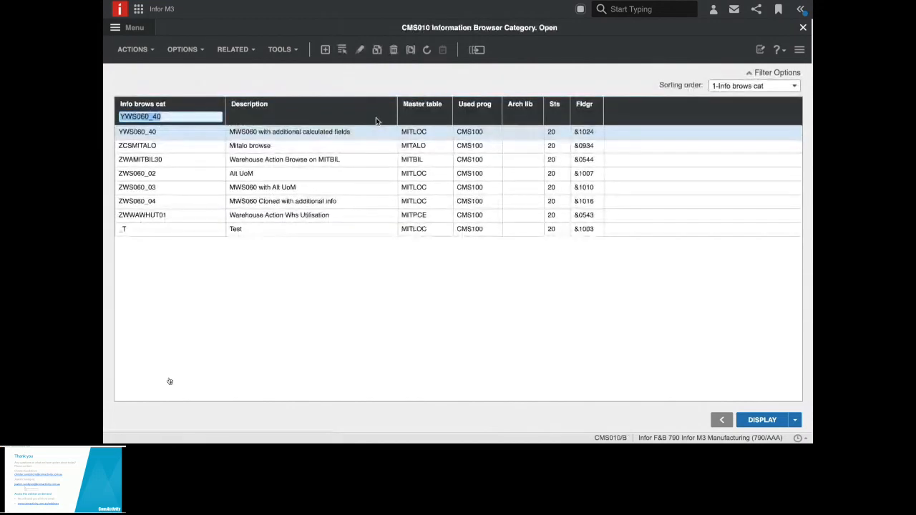
Open the column selection of view STD01-00 for information browser category YWS060_40
{"action": "right_click", "coordinate": [306, 134]}
{"action": "mouse_move", "coordinate": [340, 145]}
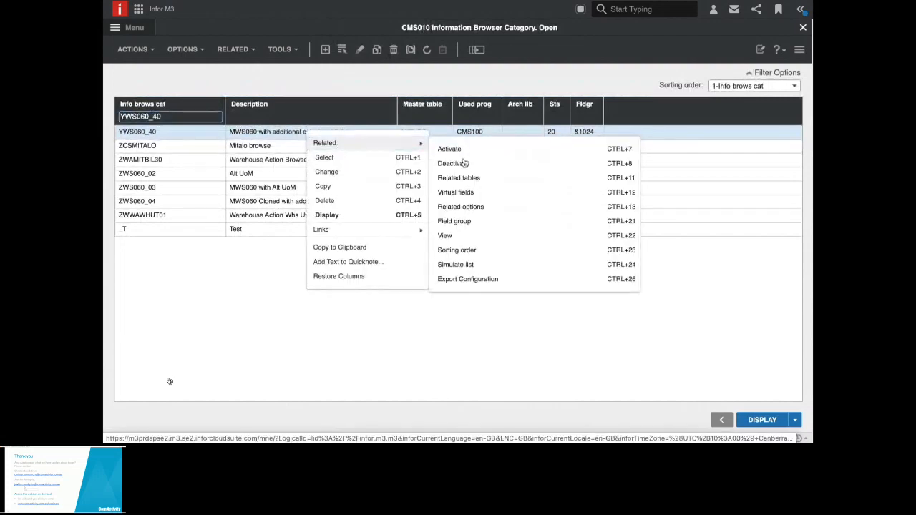
{"action": "left_click", "coordinate": [485, 240]}
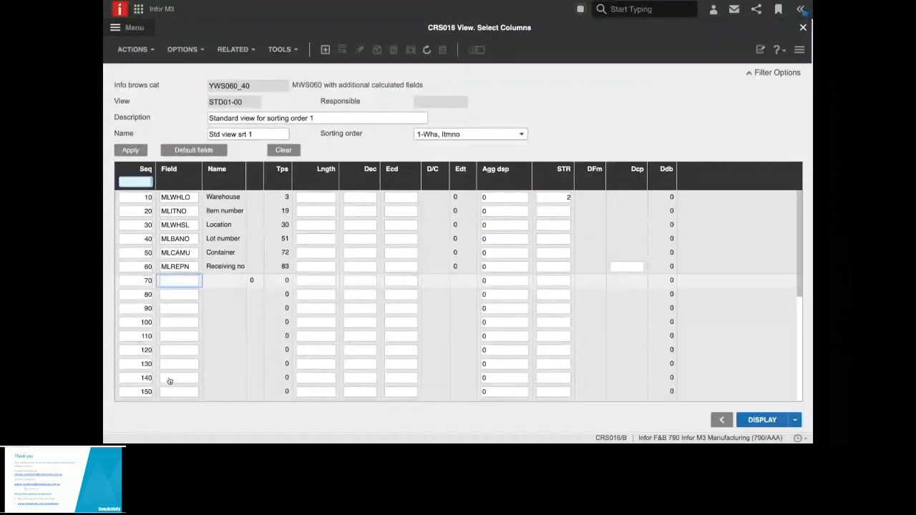
Add the on-hand quantity field MLSTQT to the view with sequence number 52
{"action": "left_click", "coordinate": [149, 281]}
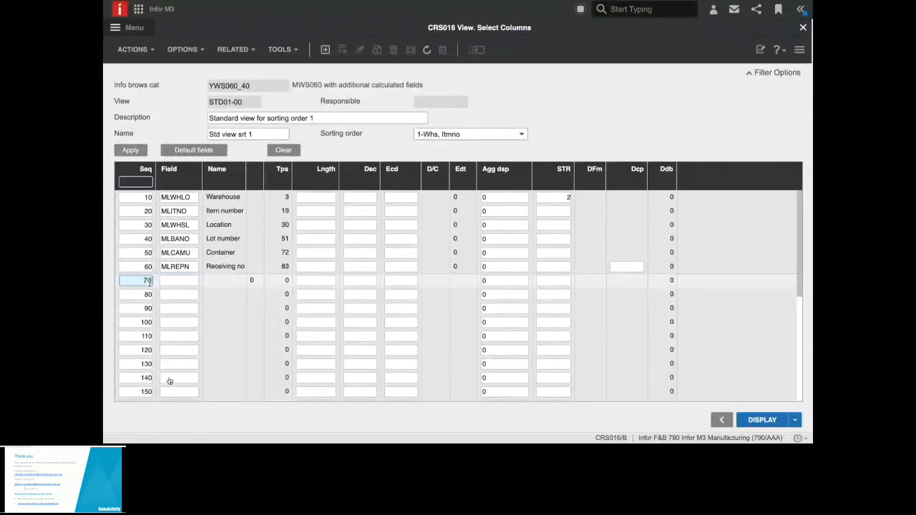
{"action": "type", "text": "52"}
{"action": "key", "text": "Tab"}
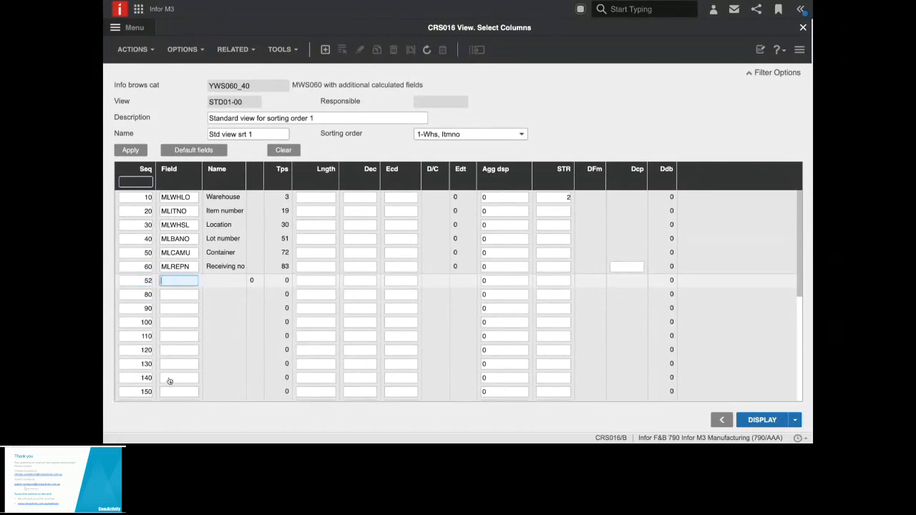
{"action": "type", "text": "MLSTQT"}
{"action": "key", "text": "ctrl+a"}
{"action": "key", "text": "Return"}
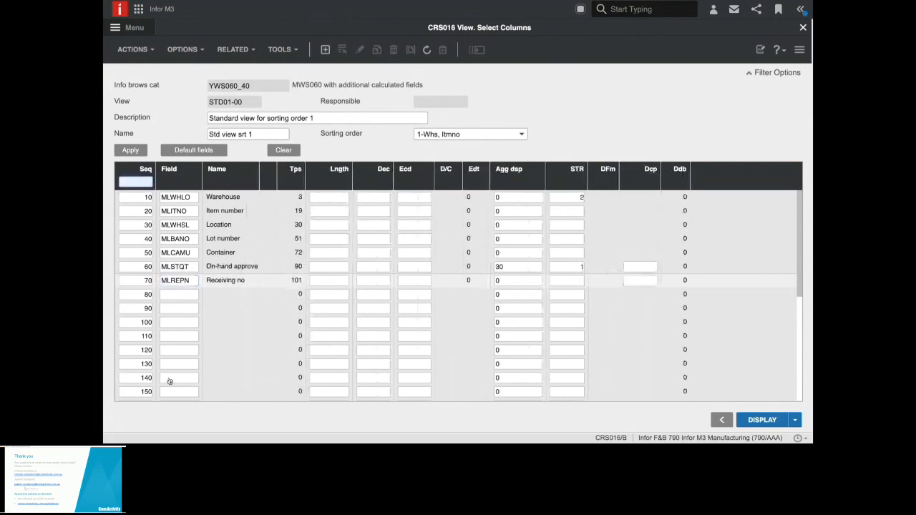
Add the basic unit of measure field MMUNMS to the view with sequence number 62
{"action": "left_click", "coordinate": [144, 295]}
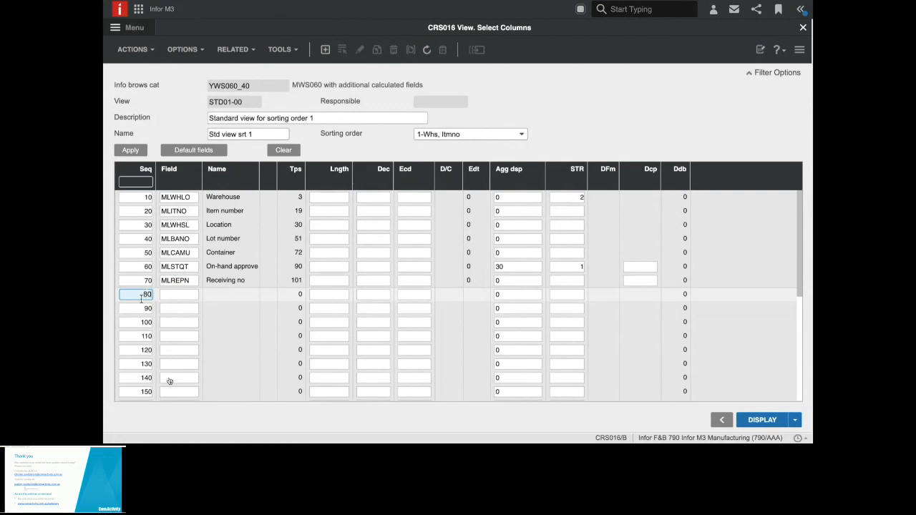
{"action": "left_click_drag", "start_coordinate": [142, 295], "coordinate": [154, 300]}
{"action": "type", "text": "62"}
{"action": "key", "text": "Tab"}
{"action": "type", "text": "MMUNMS"}
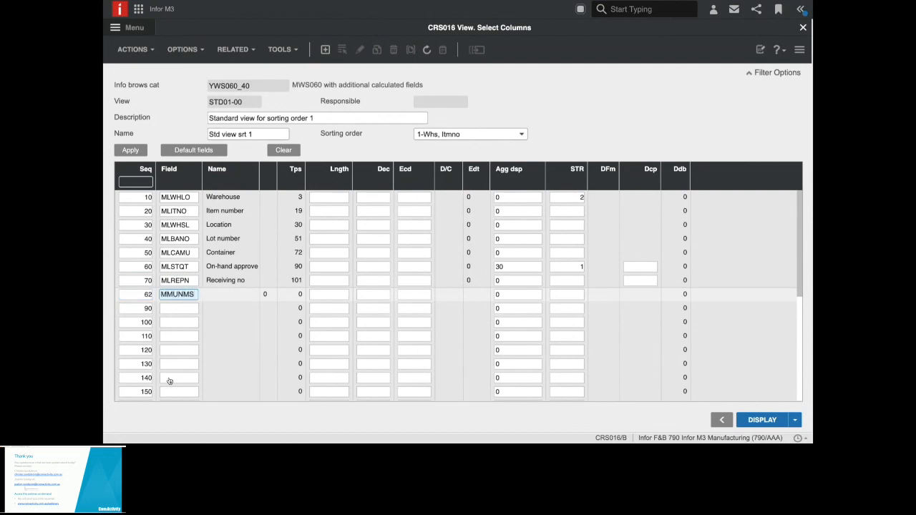
{"action": "key", "text": "Return"}
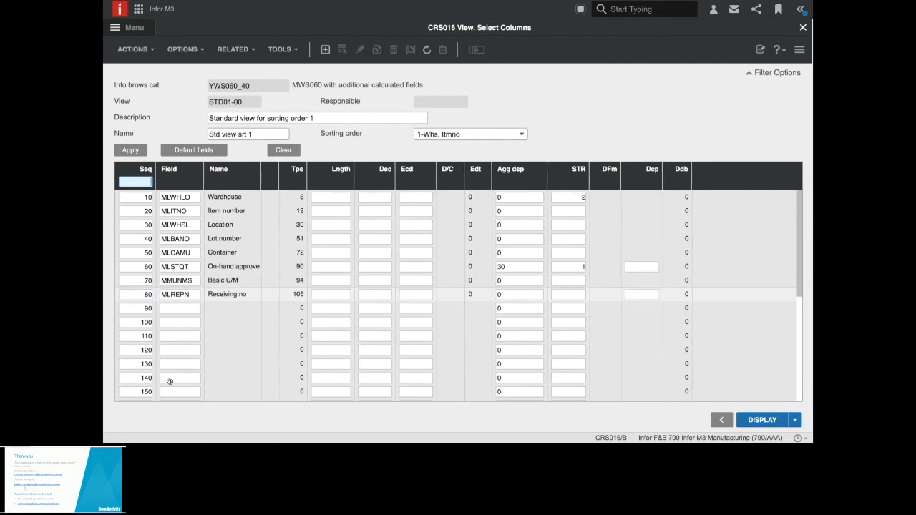
Add virtual field &A002 to the view with sequence number 72
{"action": "key", "text": "Down"}
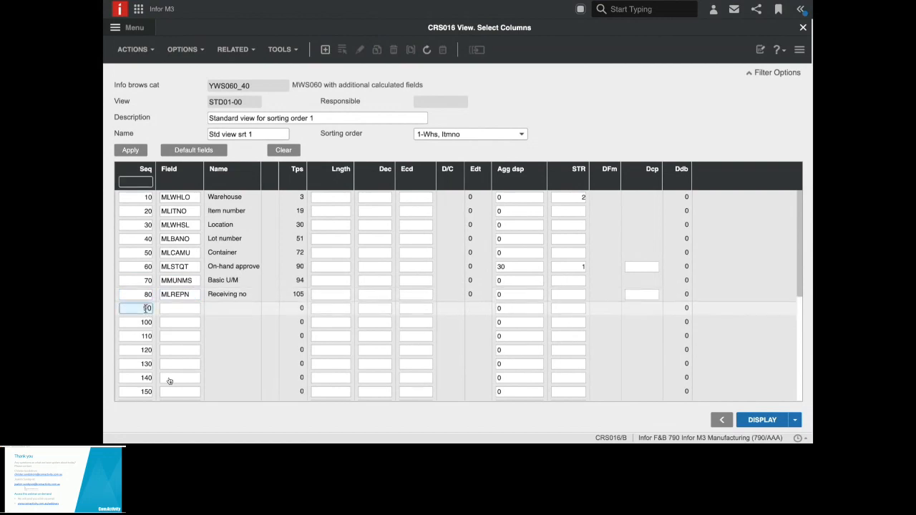
{"action": "type", "text": "72"}
{"action": "key", "text": "Tab"}
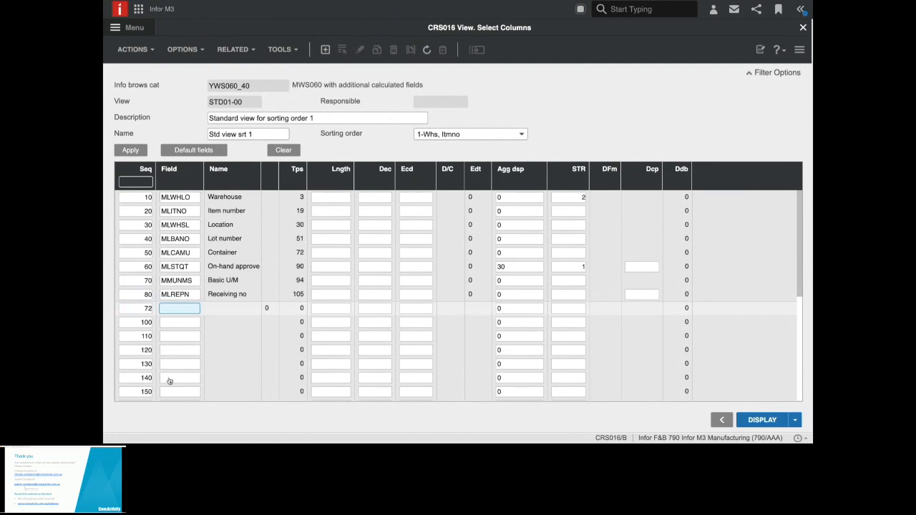
{"action": "type", "text": "&A002"}
{"action": "key", "text": "Return"}
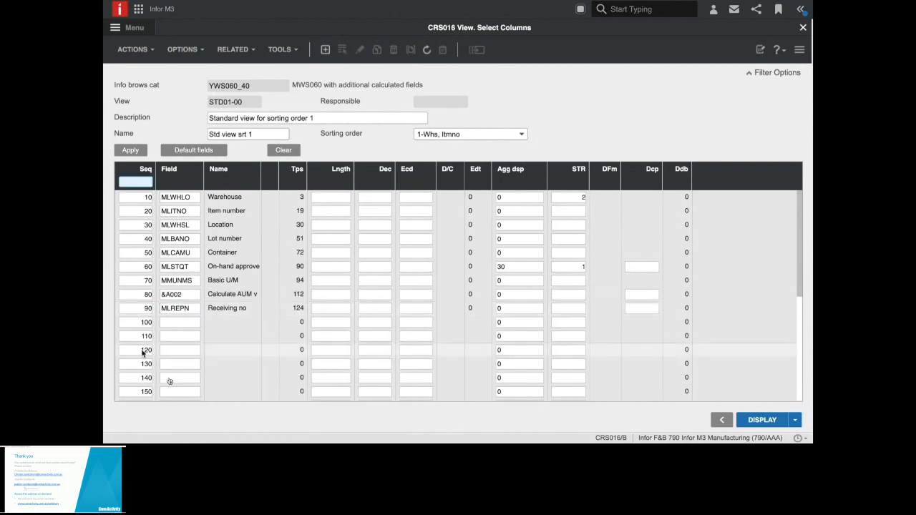
Add the alternate unit of measure field MBALUN with sequence number 82, and return to the list of views
{"action": "left_click", "coordinate": [142, 322]}
{"action": "left_click_drag", "start_coordinate": [137, 323], "coordinate": [155, 326]}
{"action": "type", "text": "82"}
{"action": "key", "text": "Tab"}
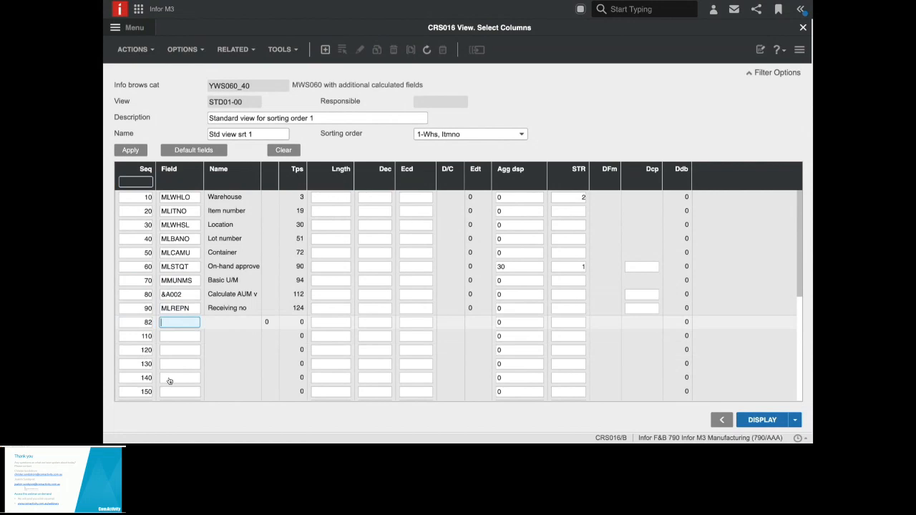
{"action": "type", "text": "MBALUN"}
{"action": "key", "text": "Return"}
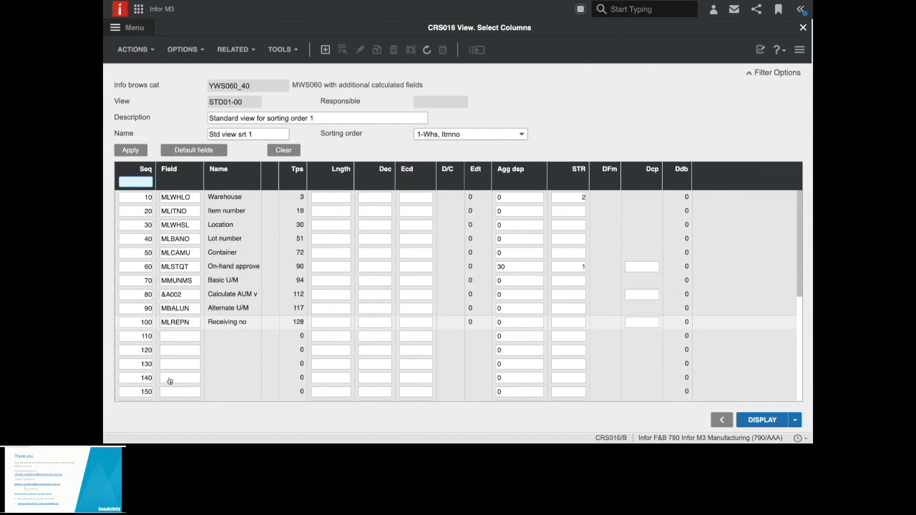
{"action": "key", "text": "F3"}
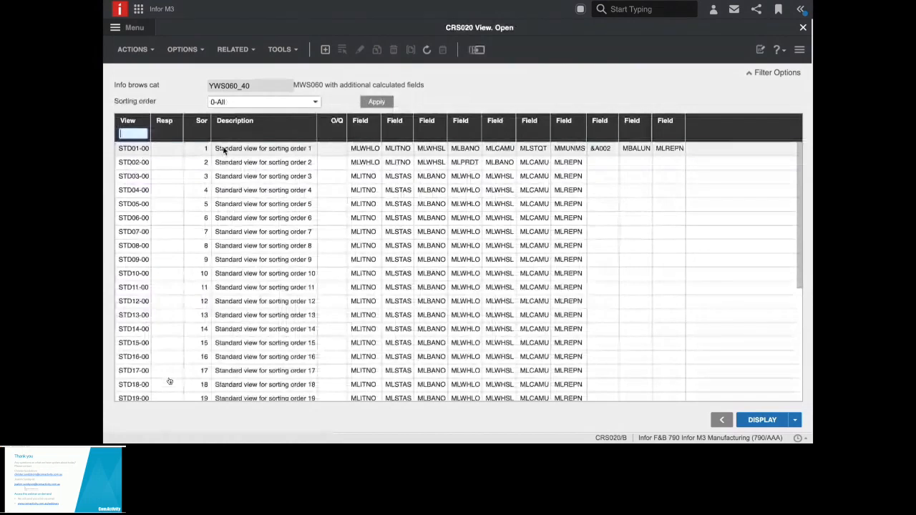
{"action": "right_click", "coordinate": [225, 150]}
{"action": "mouse_move", "coordinate": [286, 161]}
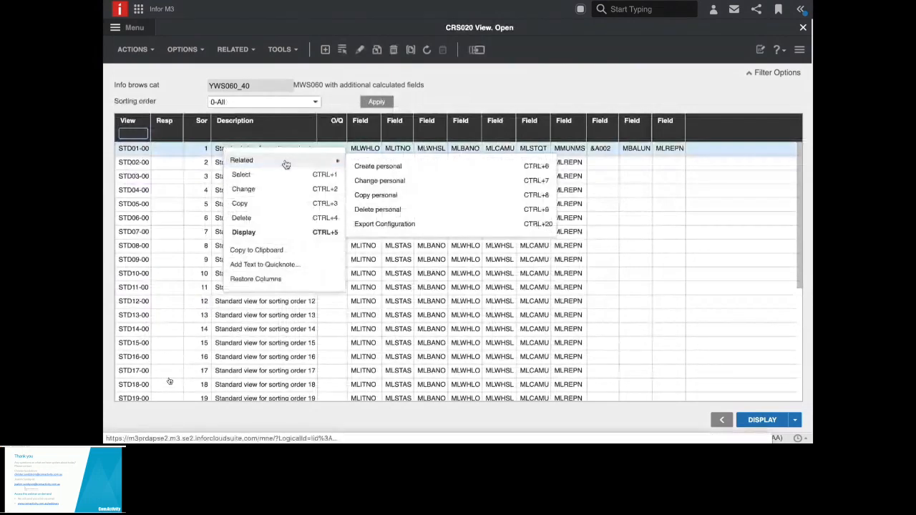
{"action": "left_click", "coordinate": [171, 151]}
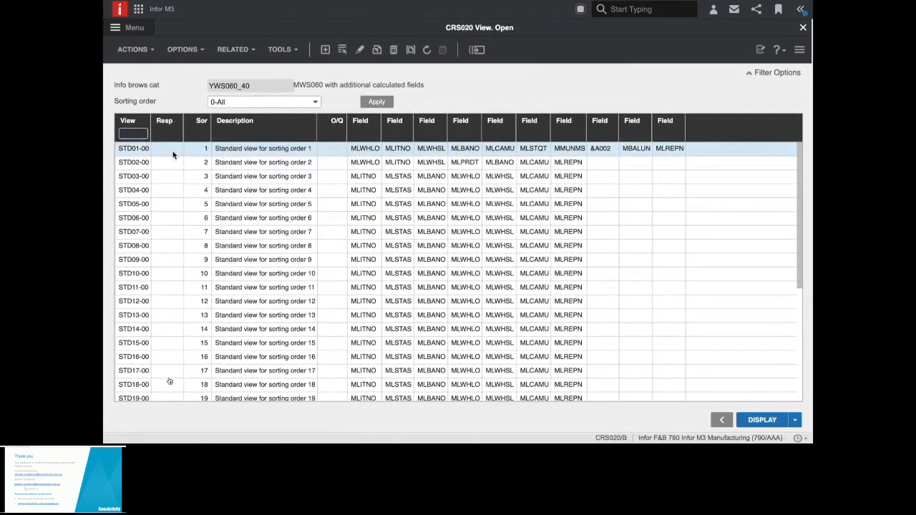
Simulate the list for information browser category YWS060_40 to preview its columns
{"action": "right_click", "coordinate": [195, 135]}
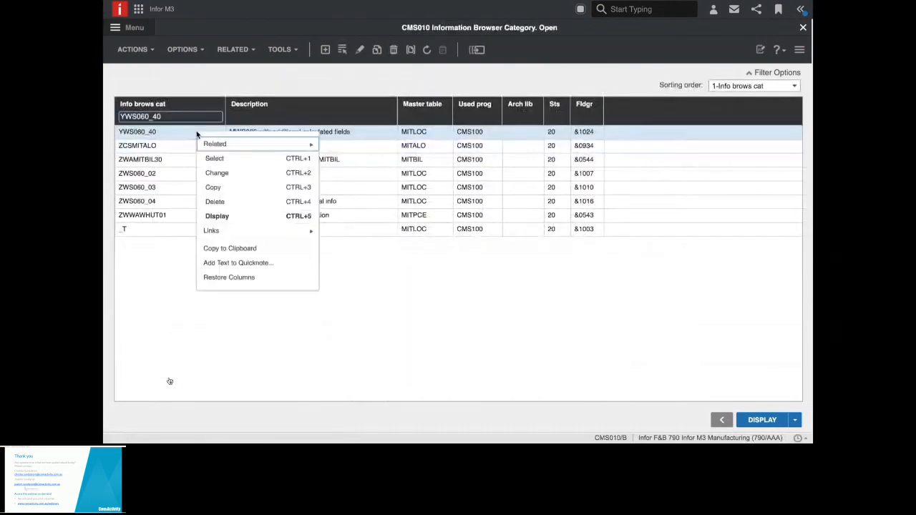
{"action": "mouse_move", "coordinate": [257, 141]}
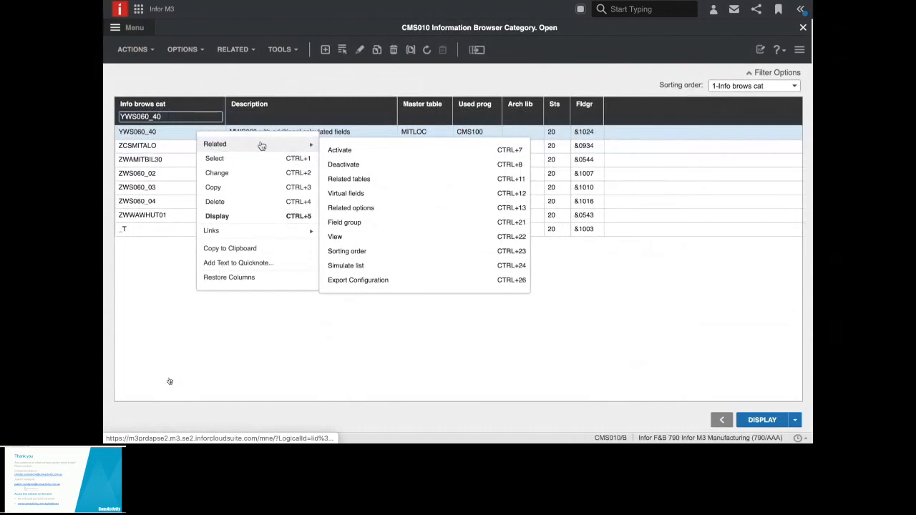
{"action": "left_click", "coordinate": [371, 267]}
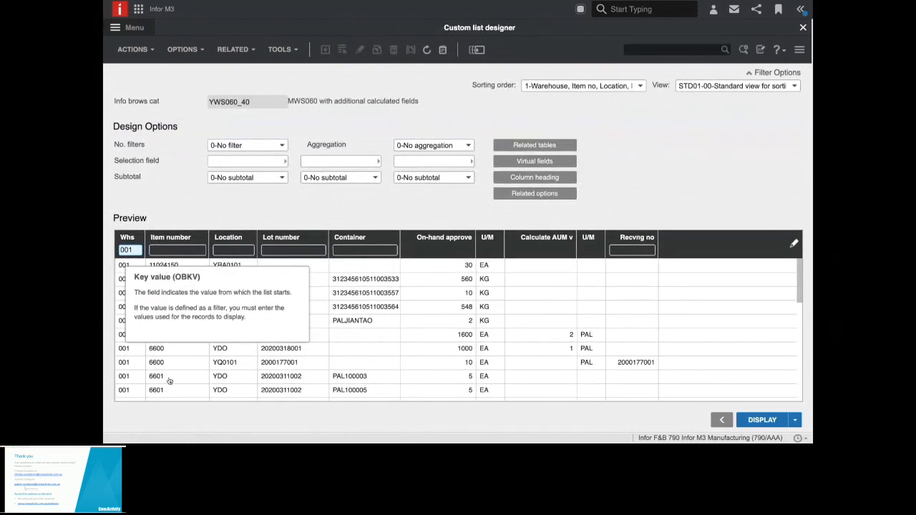
Position the preview list at warehouse 001 and item number 6600, and exit the list designer and the category program
{"action": "type", "text": "001"}
{"action": "key", "text": "Tab"}
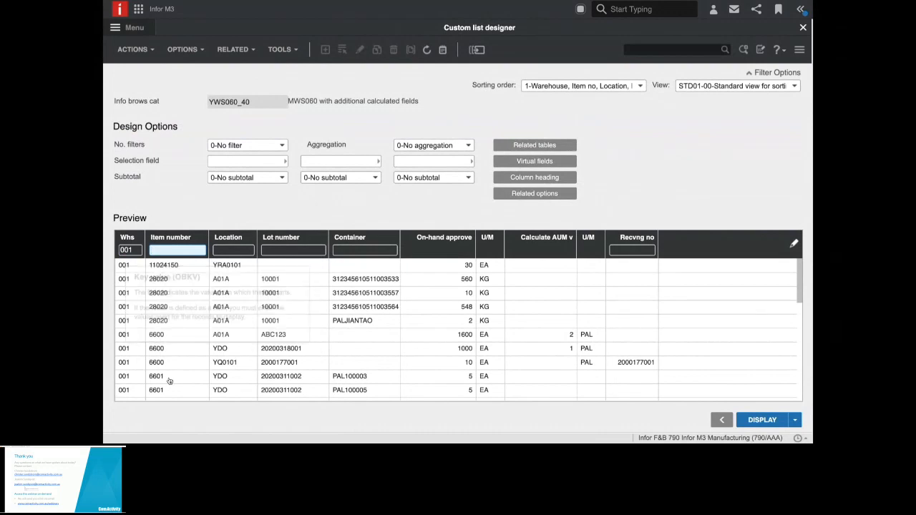
{"action": "type", "text": "6600"}
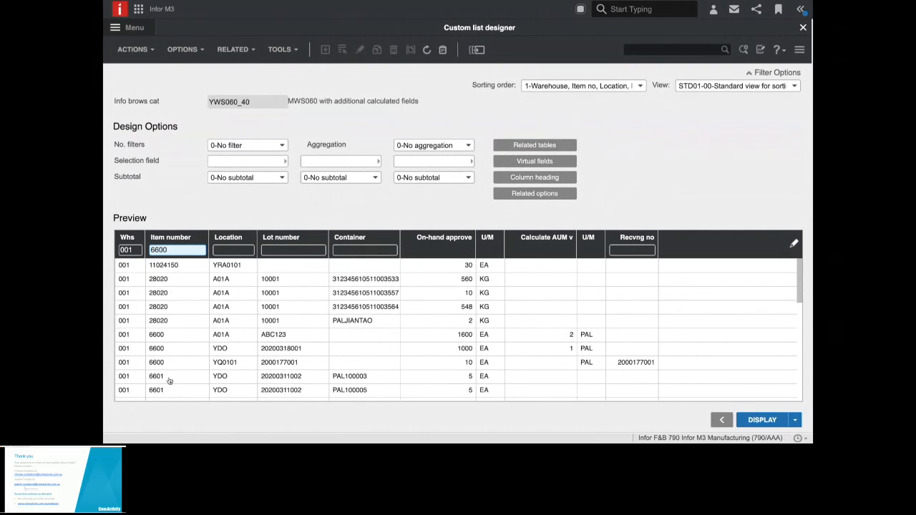
{"action": "key", "text": "Return"}
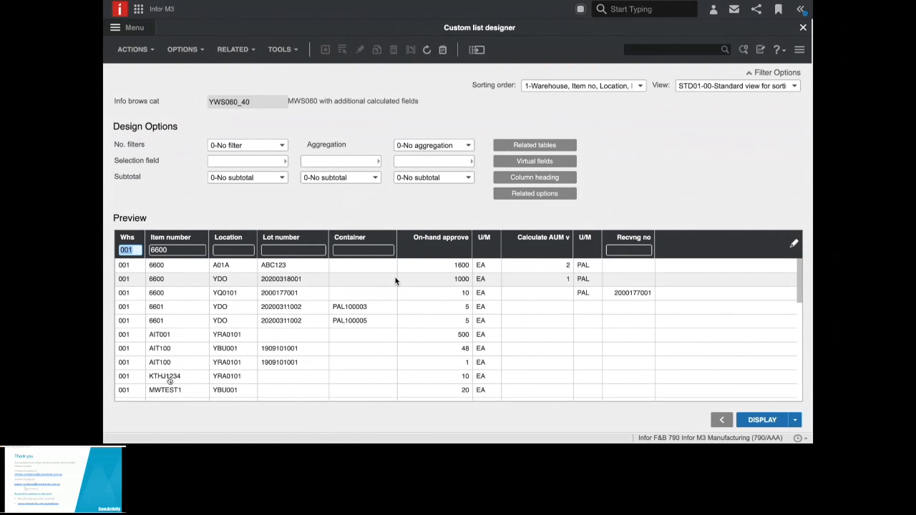
{"action": "key", "text": "F12"}
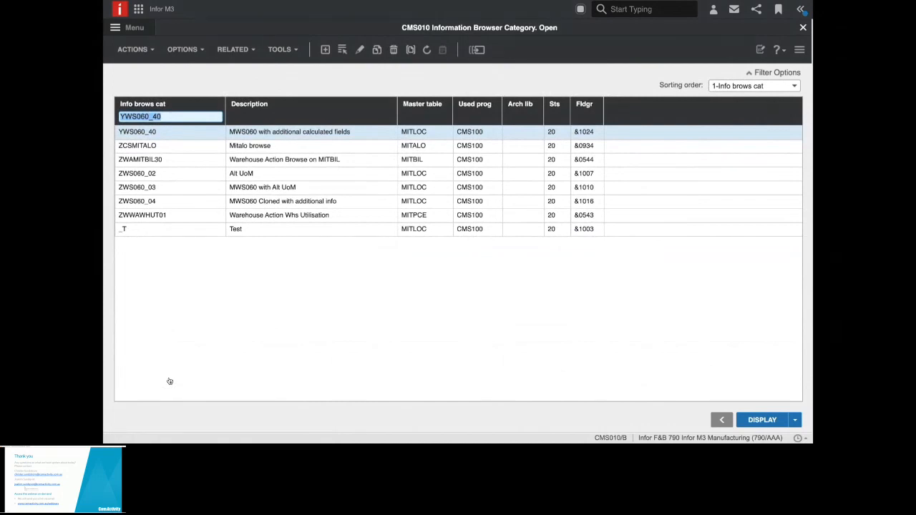
{"action": "key", "text": "F3"}
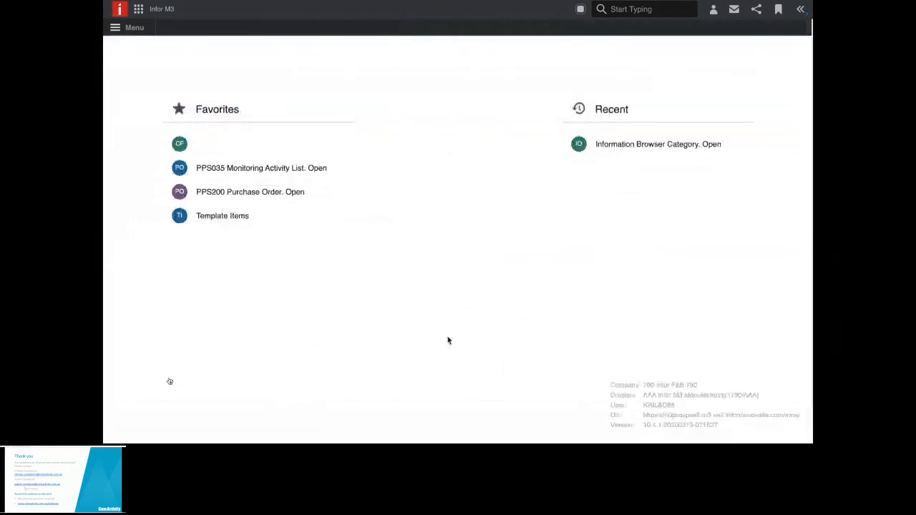
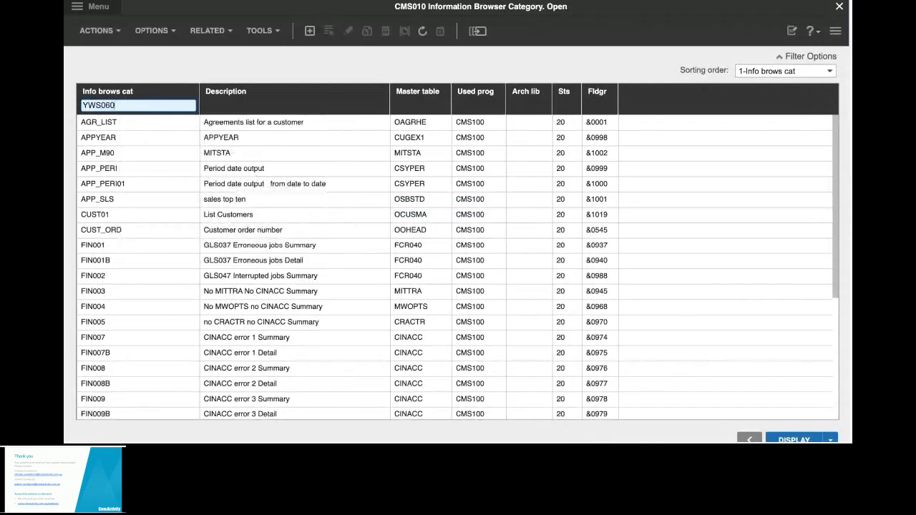
Find category YWS060_40 in the information browser category list and open its related options
{"action": "type", "text": "_40"}
{"action": "key", "text": "Return"}
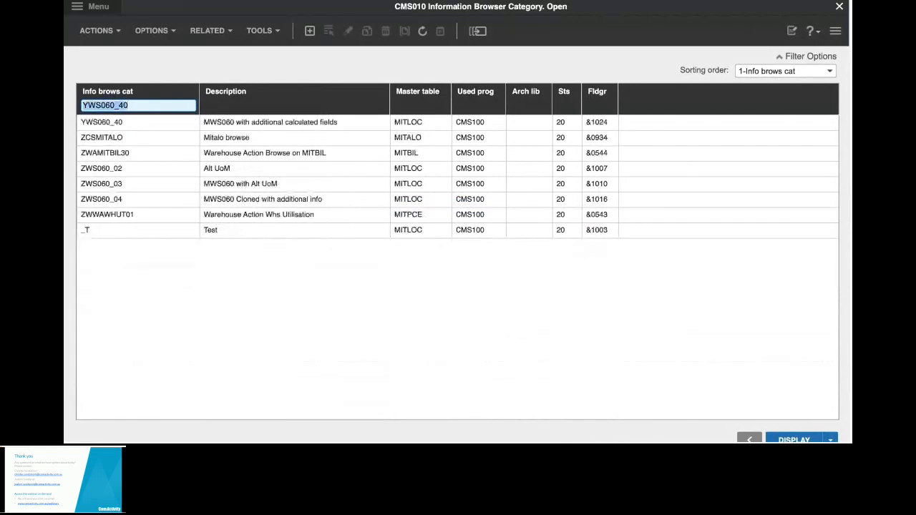
{"action": "right_click", "coordinate": [236, 126]}
{"action": "mouse_move", "coordinate": [279, 136]}
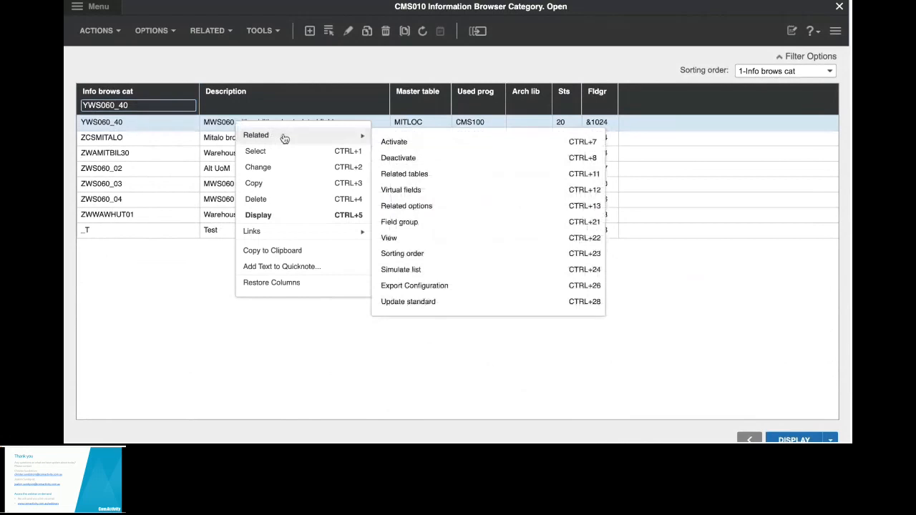
{"action": "left_click", "coordinate": [421, 208]}
Create related option 15 for YWS060_40 with the description Stock Transaction History
{"action": "type", "text": "15"}
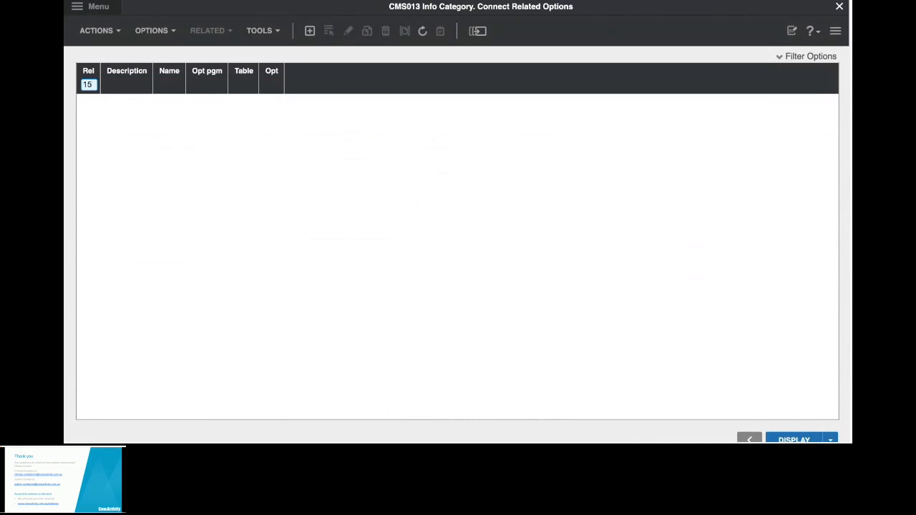
{"action": "left_click", "coordinate": [312, 34]}
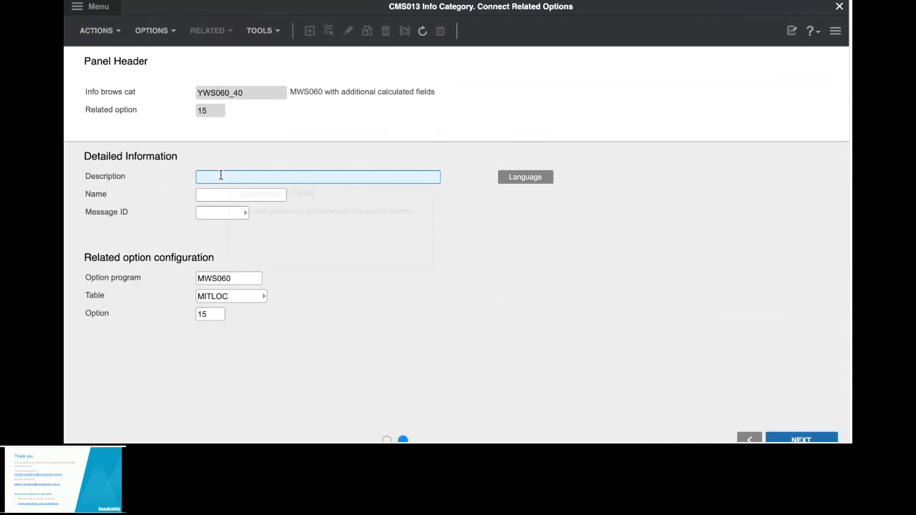
{"action": "type", "text": "Stock Transaction History"}
{"action": "left_click", "coordinate": [814, 440]}
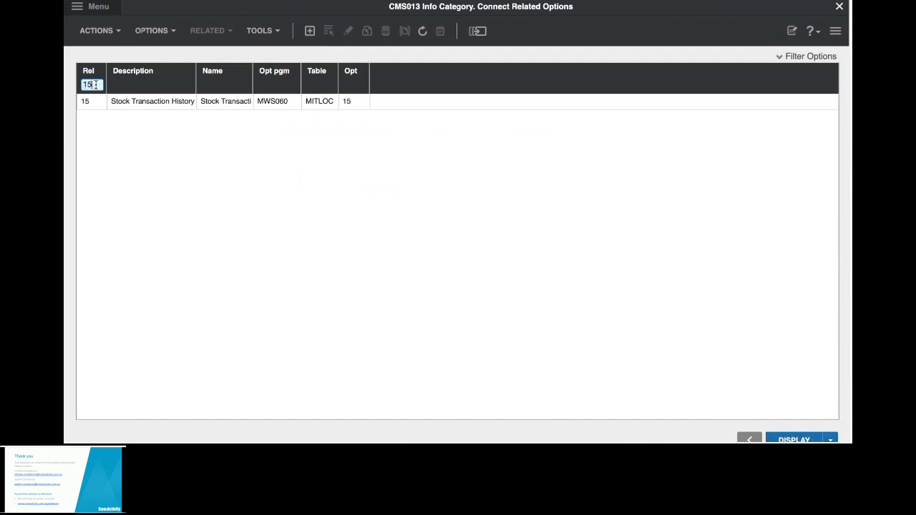
Create related option 21 with the description Reclassification, and return to the category list
{"action": "type", "text": "21"}
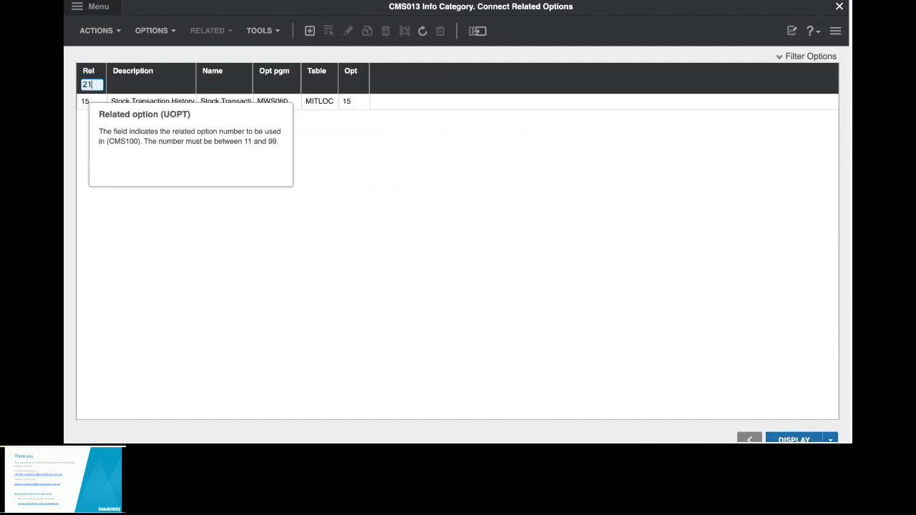
{"action": "left_click", "coordinate": [309, 32]}
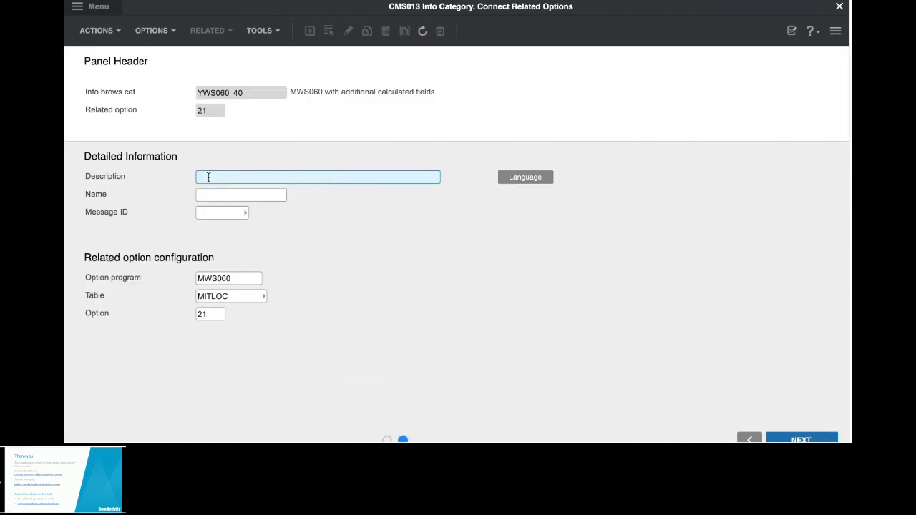
{"action": "type", "text": "Rec"}
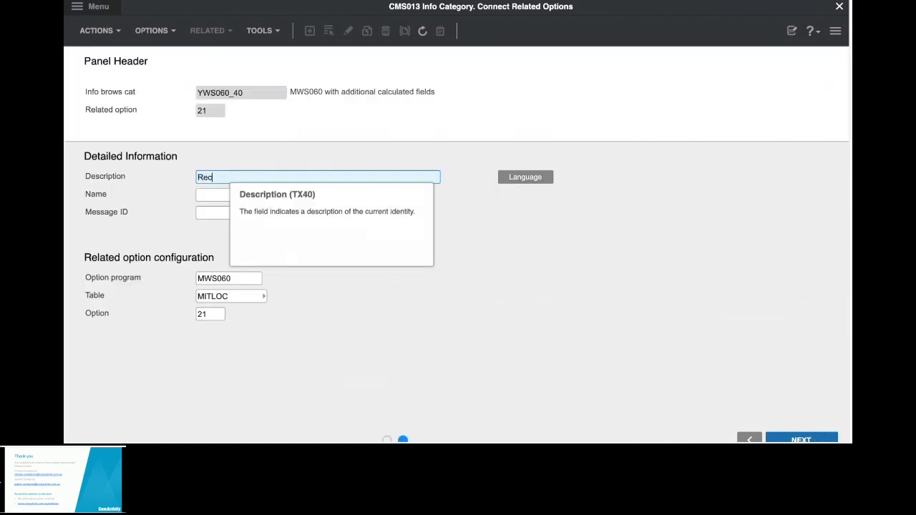
{"action": "type", "text": "lassification"}
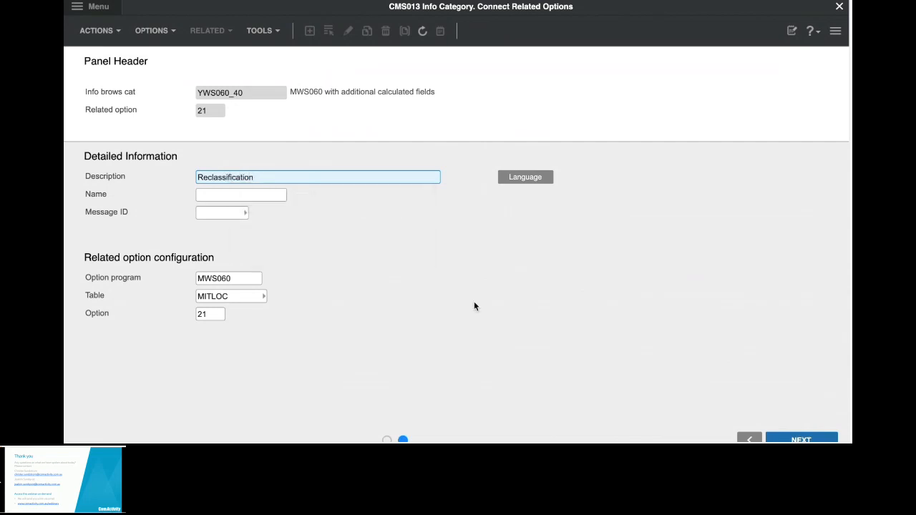
{"action": "left_click", "coordinate": [814, 440]}
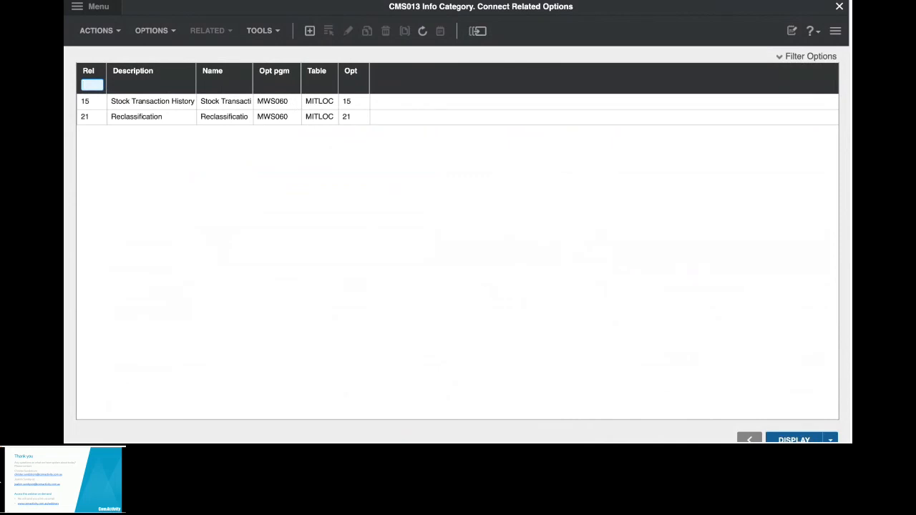
{"action": "key", "text": "F3"}
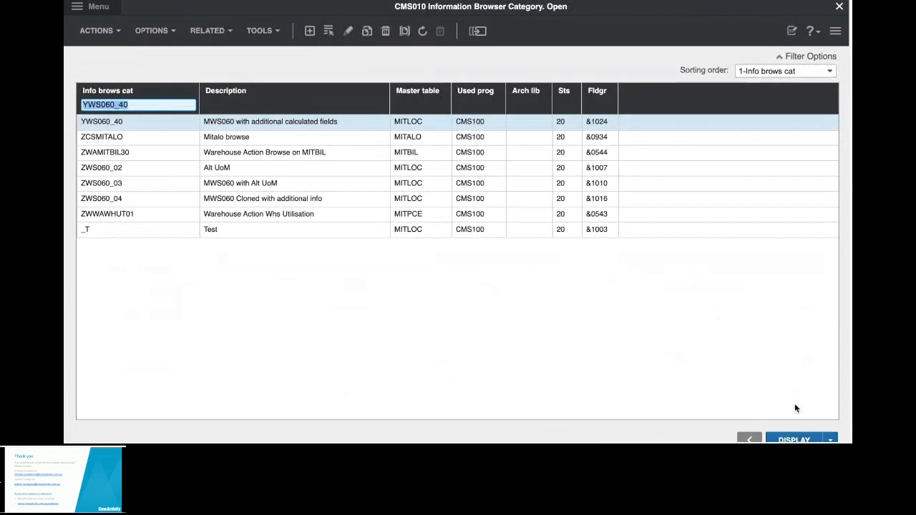
Simulate the list for category YWS060_40 with its connected related options
{"action": "right_click", "coordinate": [171, 123]}
{"action": "mouse_move", "coordinate": [208, 137]}
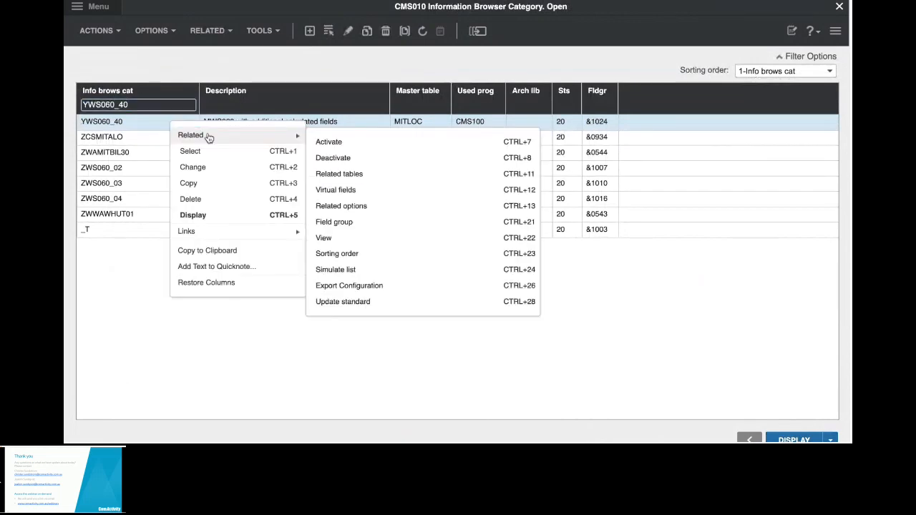
{"action": "left_click", "coordinate": [367, 272]}
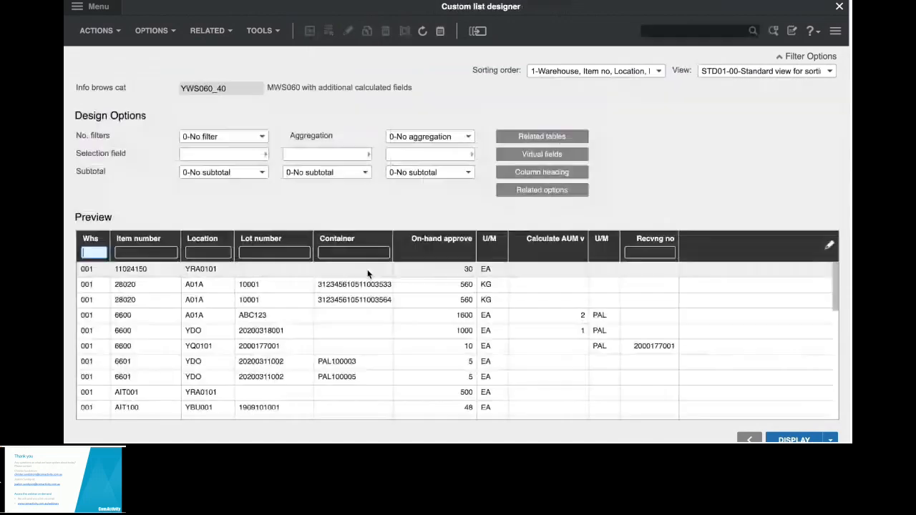
Test the Stock Transaction History related option on the item 6600 row with lot ABC123, and return to the preview
{"action": "right_click", "coordinate": [357, 316]}
{"action": "mouse_move", "coordinate": [392, 330]}
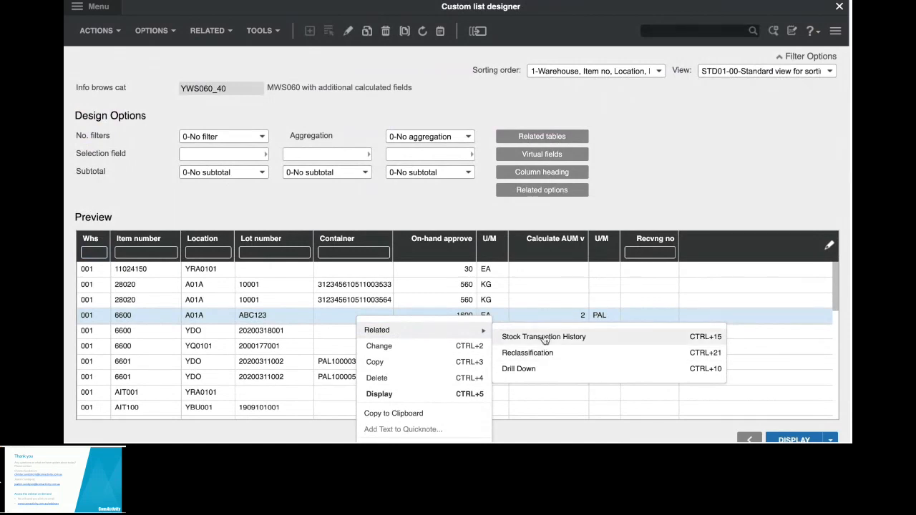
{"action": "left_click", "coordinate": [545, 338]}
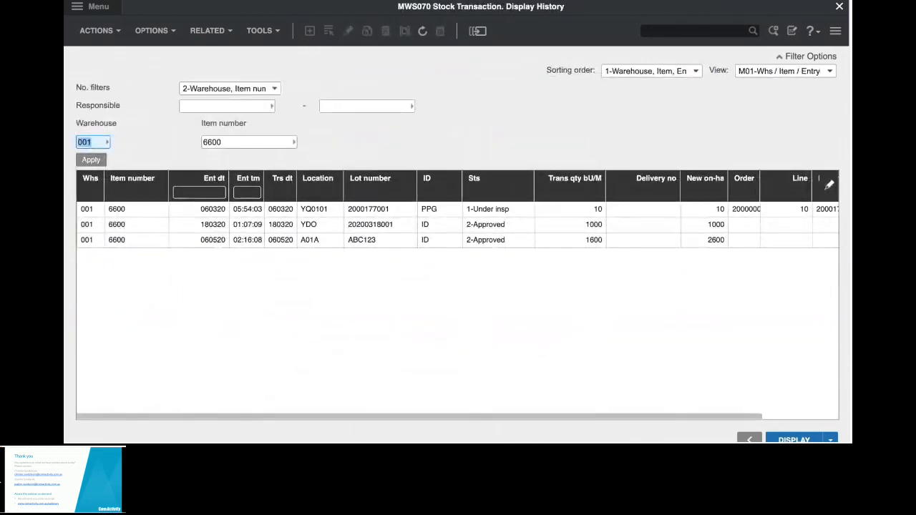
{"action": "key", "text": "F3"}
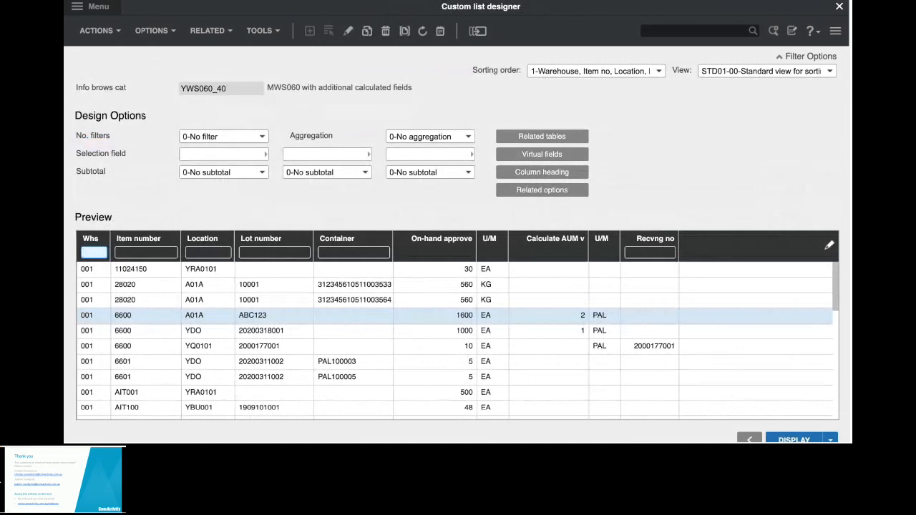
Bookmark the simulated list page under the name YWS060_40 and look for it in the bookmark list
{"action": "left_click", "coordinate": [764, 2]}
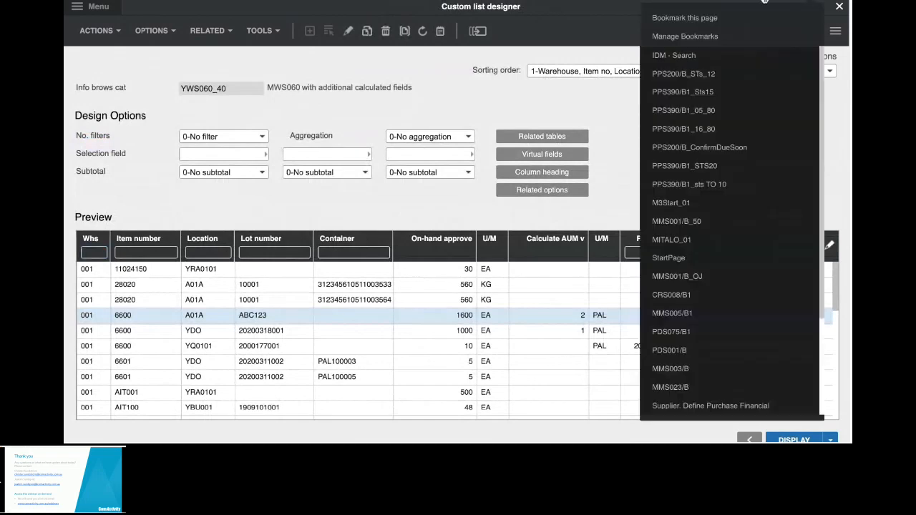
{"action": "left_click", "coordinate": [680, 19]}
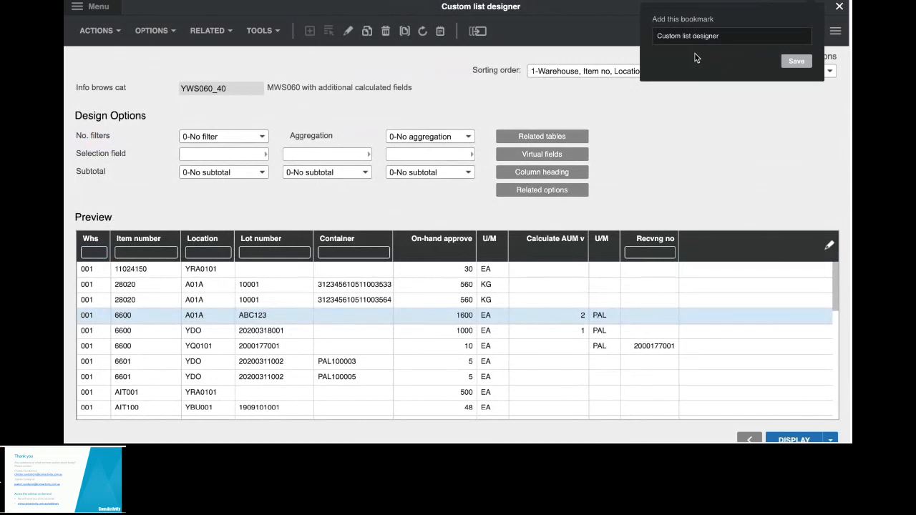
{"action": "left_click_drag", "start_coordinate": [727, 36], "coordinate": [657, 37]}
{"action": "type", "text": "MWS060"}
{"action": "key", "text": "BackSpace"}
{"action": "key", "text": "BackSpace"}
{"action": "key", "text": "BackSpace"}
{"action": "key", "text": "BackSpace"}
{"action": "key", "text": "BackSpace"}
{"action": "key", "text": "BackSpace"}
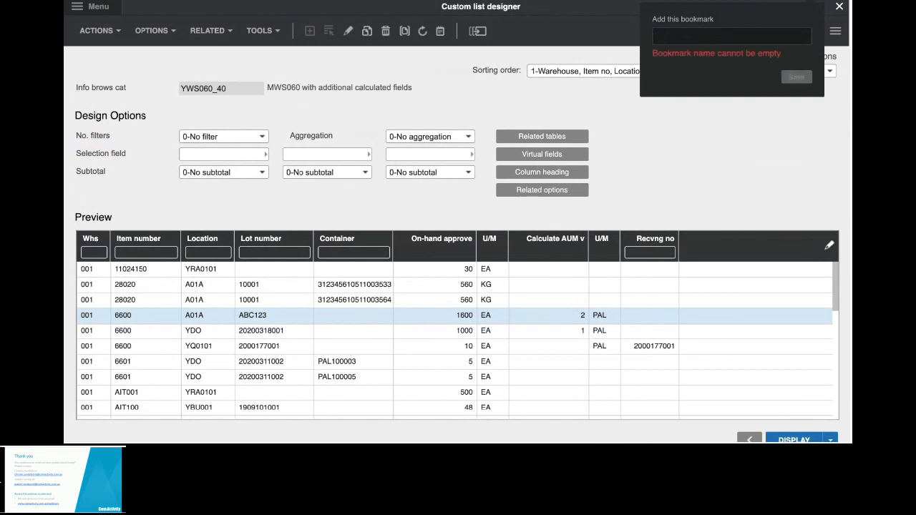
{"action": "type", "text": "Y"}
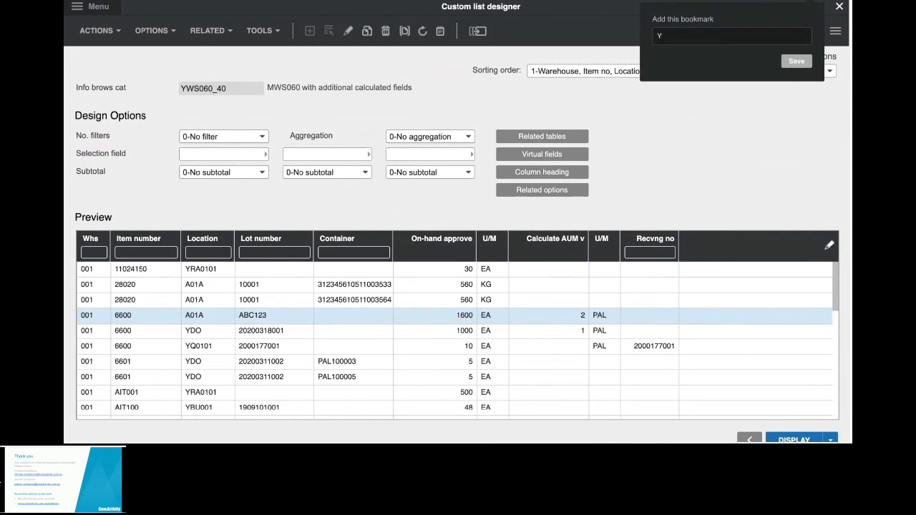
{"action": "type", "text": "WS060_40"}
{"action": "left_click", "coordinate": [797, 62]}
{"action": "scroll", "coordinate": [741, 194], "scroll_direction": "down", "scroll_amount": 3}
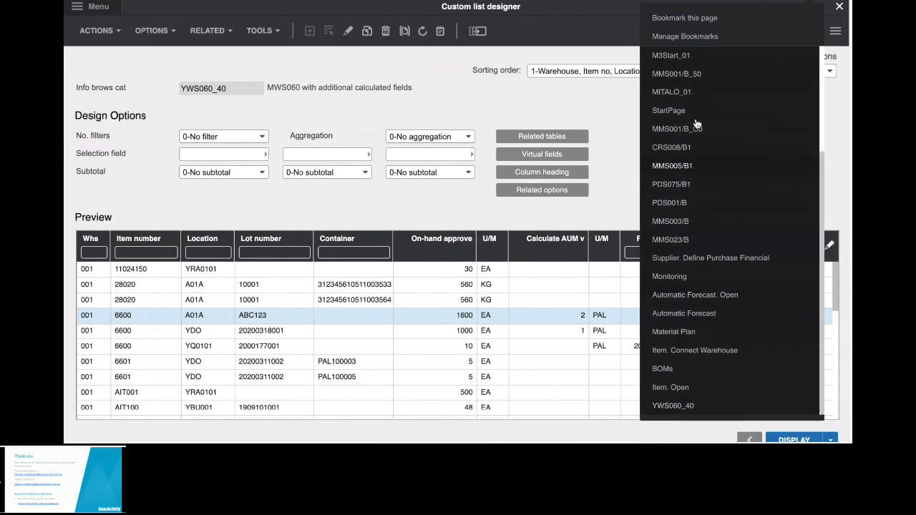
Open bookmark management and add a new folder named Stock Controller
{"action": "left_click", "coordinate": [681, 37]}
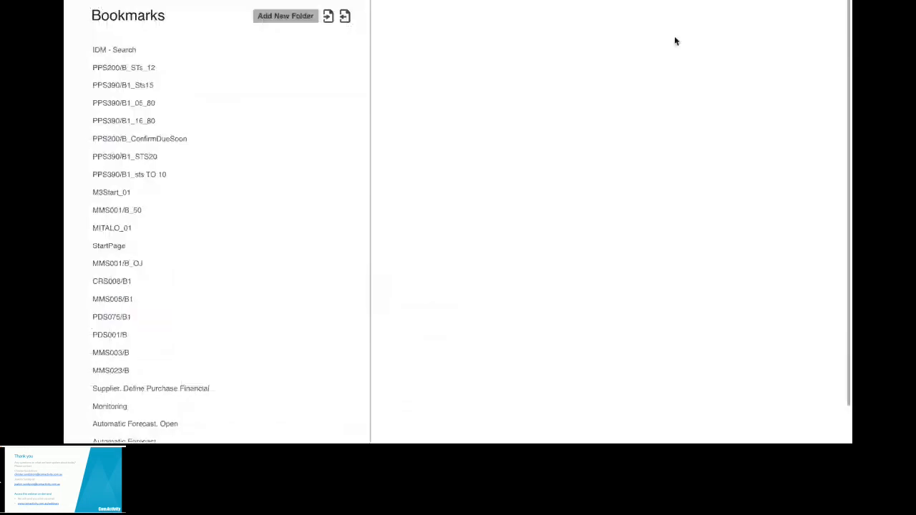
{"action": "left_click", "coordinate": [288, 17]}
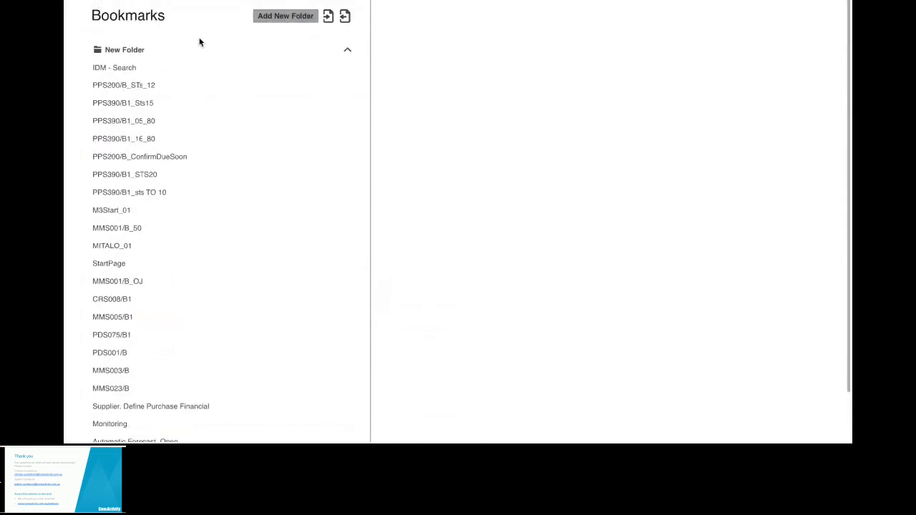
{"action": "left_click", "coordinate": [311, 52]}
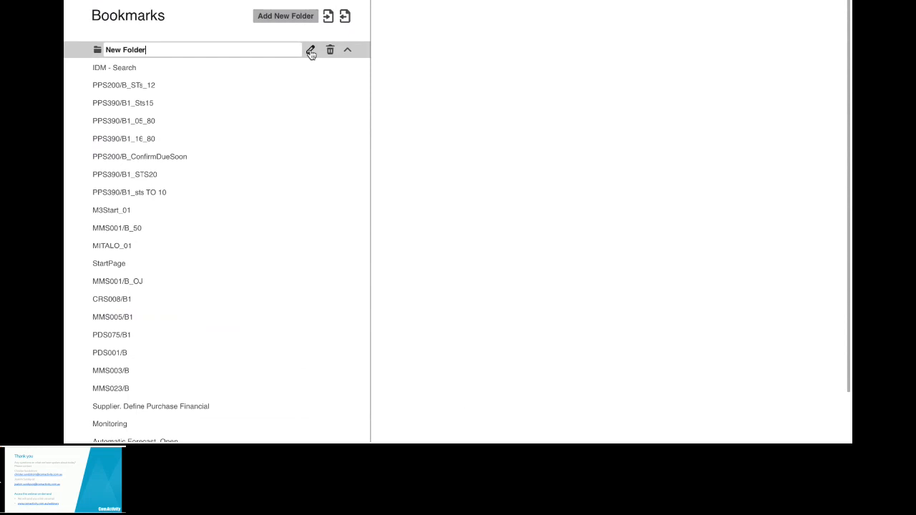
{"action": "key", "text": "BackSpace"}
{"action": "key", "text": "BackSpace"}
{"action": "key", "text": "BackSpace"}
{"action": "key", "text": "BackSpace"}
{"action": "key", "text": "BackSpace"}
{"action": "key", "text": "BackSpace"}
{"action": "key", "text": "BackSpace"}
{"action": "key", "text": "BackSpace"}
{"action": "key", "text": "BackSpace"}
{"action": "key", "text": "BackSpace"}
{"action": "type", "text": "Stock Controller"}
{"action": "key", "text": "Return"}
Move the YWS060_40 bookmark into the Stock Controller folder
{"action": "scroll", "coordinate": [265, 126], "scroll_direction": "down", "scroll_amount": 2}
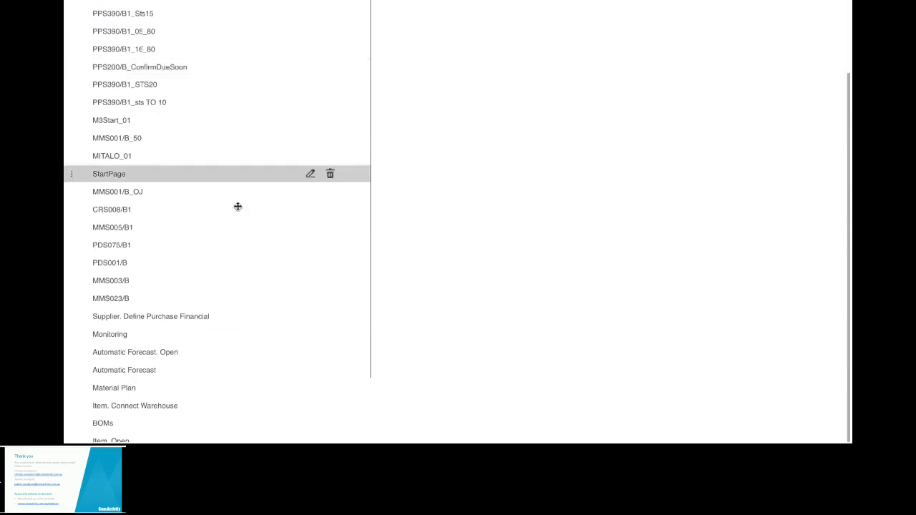
{"action": "mouse_move", "coordinate": [136, 441]}
{"action": "left_mouse_down"}
{"action": "mouse_move", "coordinate": [143, 21]}
{"action": "mouse_move", "coordinate": [148, 36]}
{"action": "left_mouse_up"}
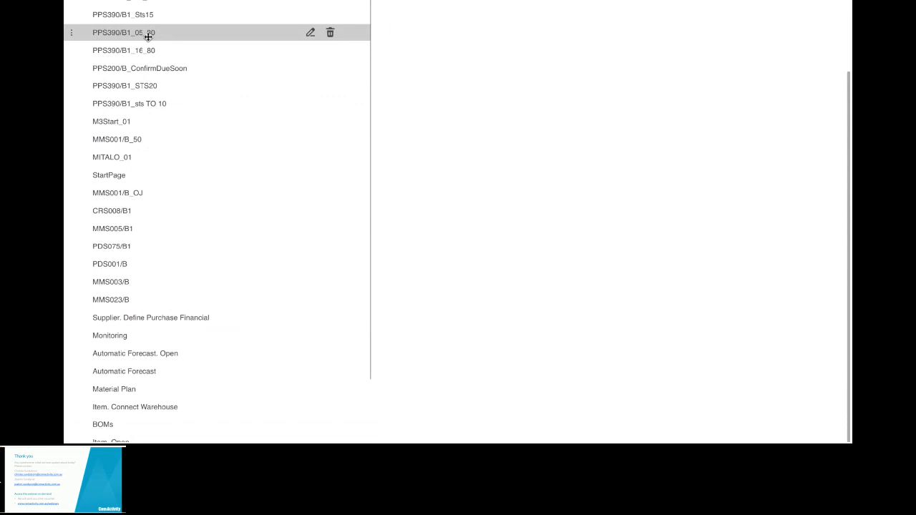
{"action": "left_click_drag", "start_coordinate": [149, 123], "coordinate": [191, 57]}
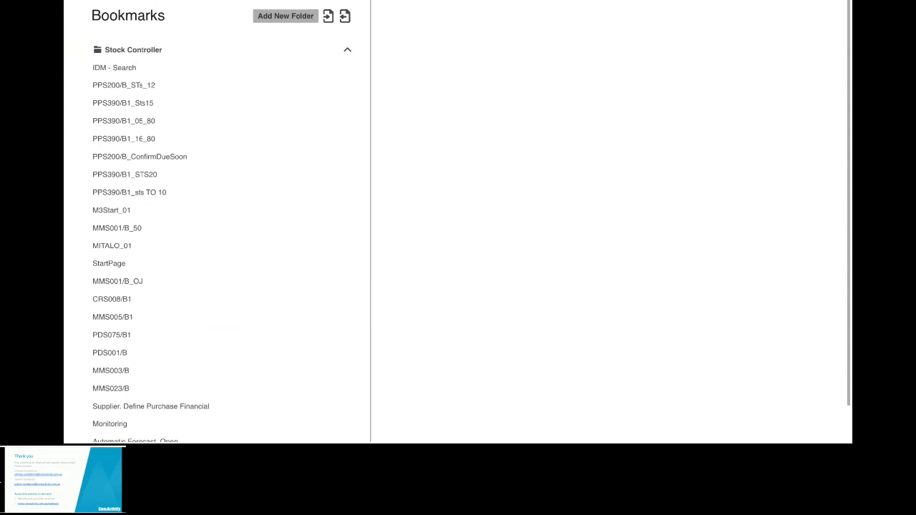
Switch to the Homepages application
{"action": "left_click", "coordinate": [104, 1]}
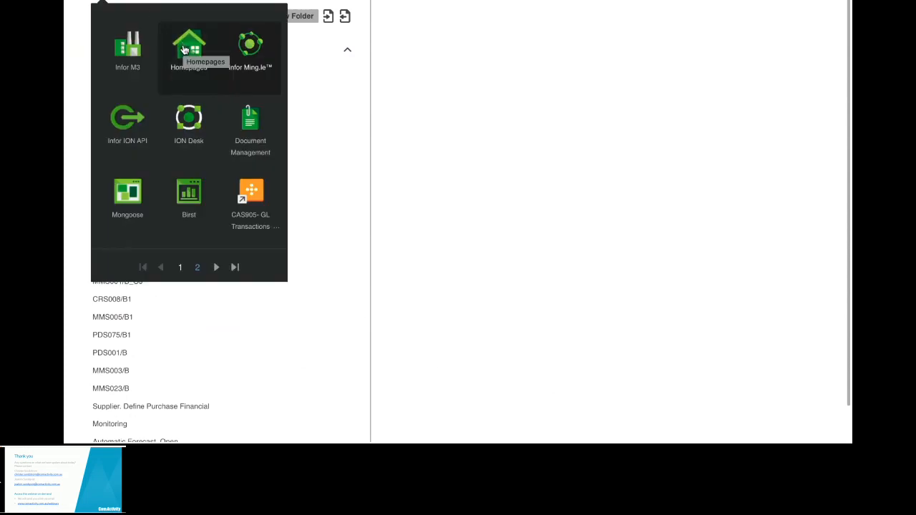
{"action": "left_click", "coordinate": [184, 49]}
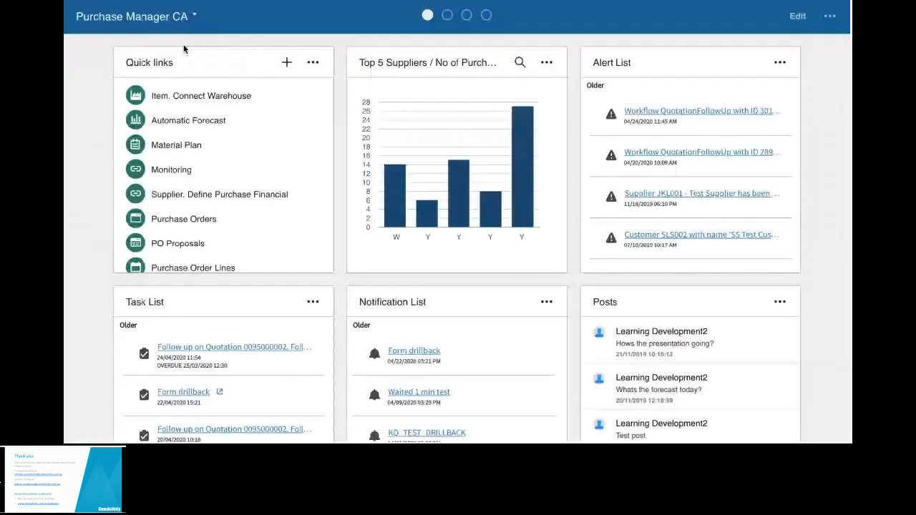
Create a new homepage with title and description Stock Controller and the page color Amethyst08
{"action": "left_click", "coordinate": [832, 17]}
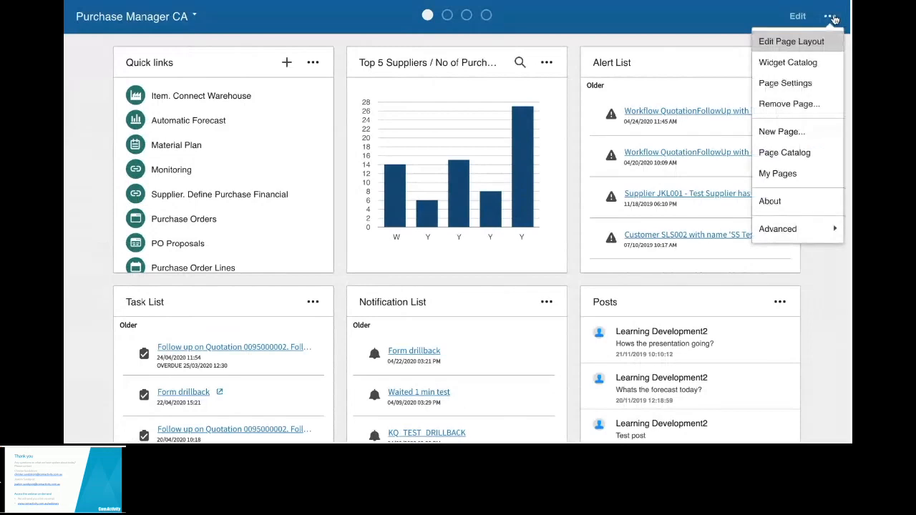
{"action": "left_click", "coordinate": [797, 132]}
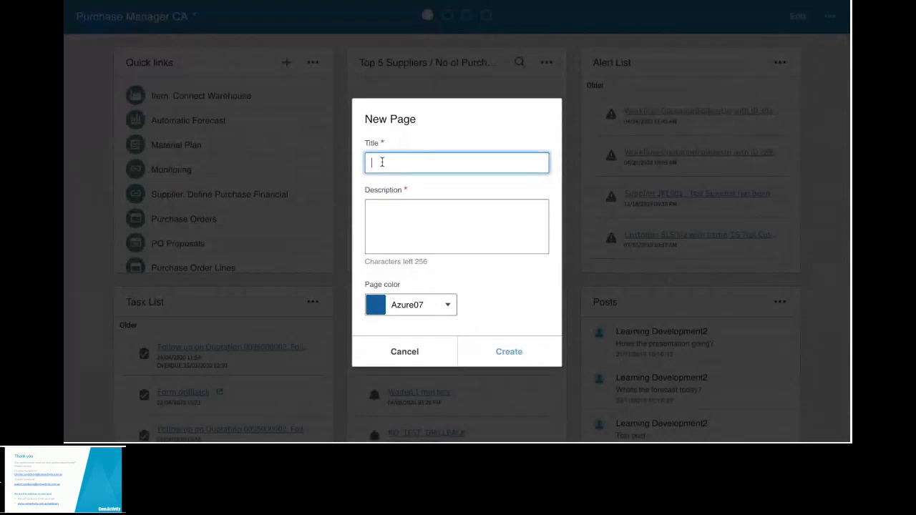
{"action": "type", "text": "Stock Controller"}
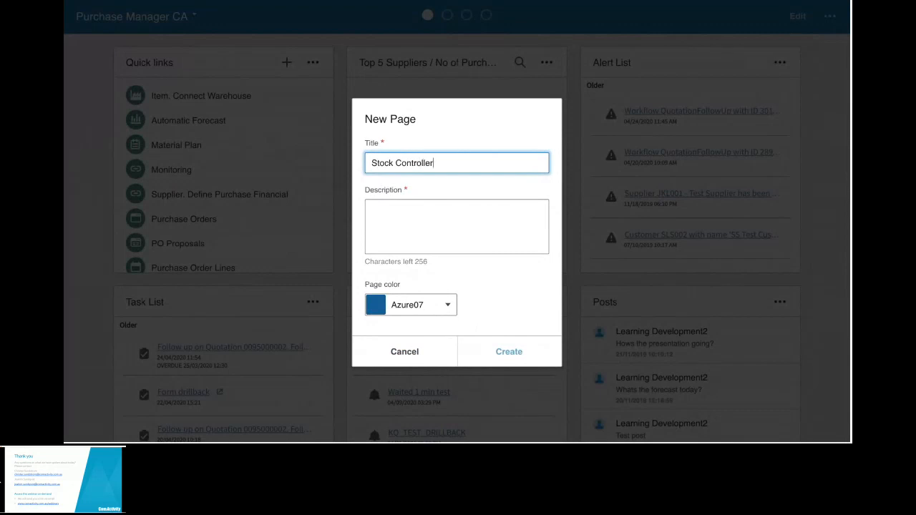
{"action": "left_click_drag", "start_coordinate": [446, 162], "coordinate": [363, 165]}
{"action": "key", "text": "ctrl+c"}
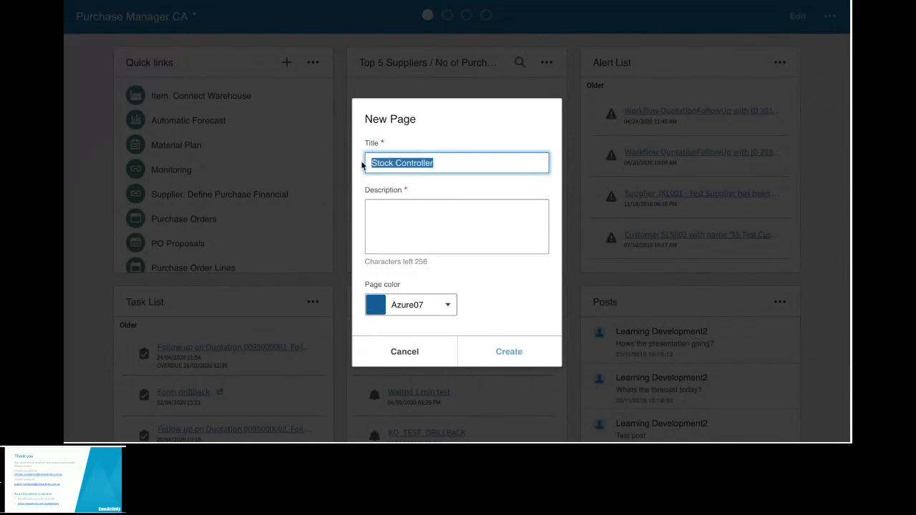
{"action": "left_click", "coordinate": [382, 206]}
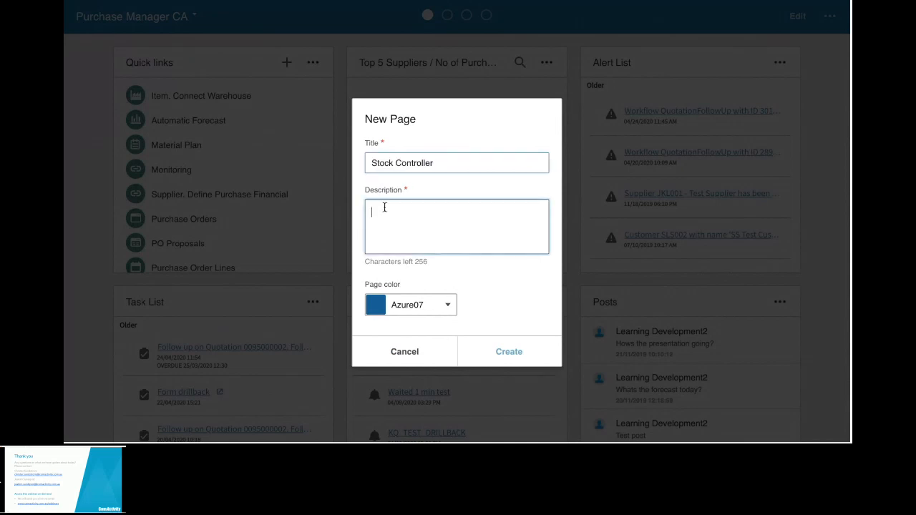
{"action": "key", "text": "ctrl+v"}
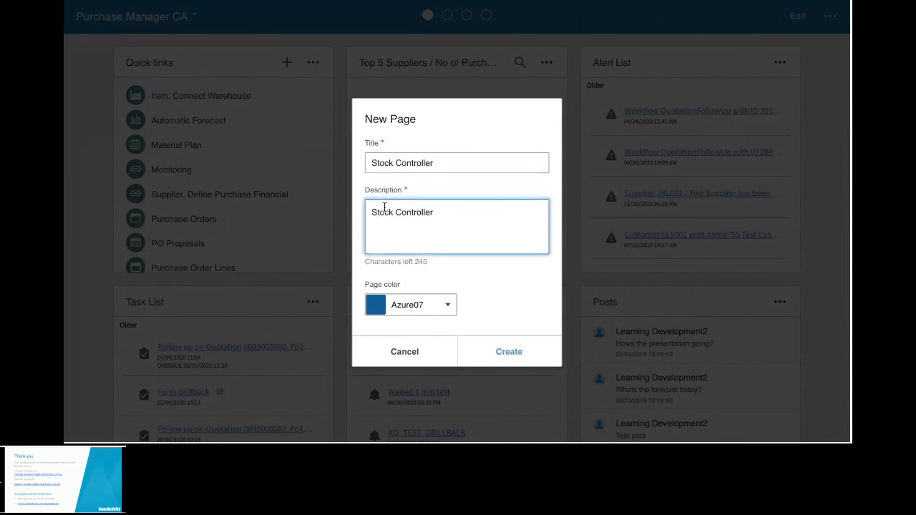
{"action": "left_click", "coordinate": [447, 305]}
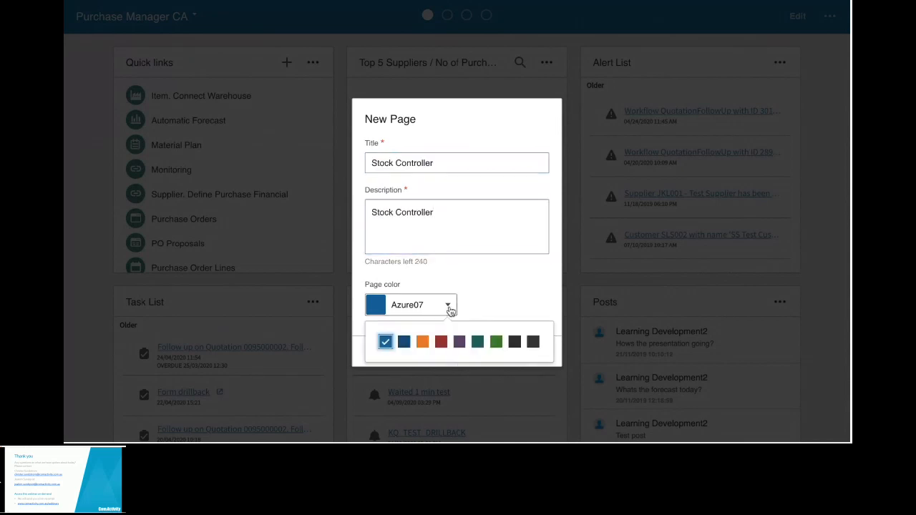
{"action": "left_click", "coordinate": [459, 343]}
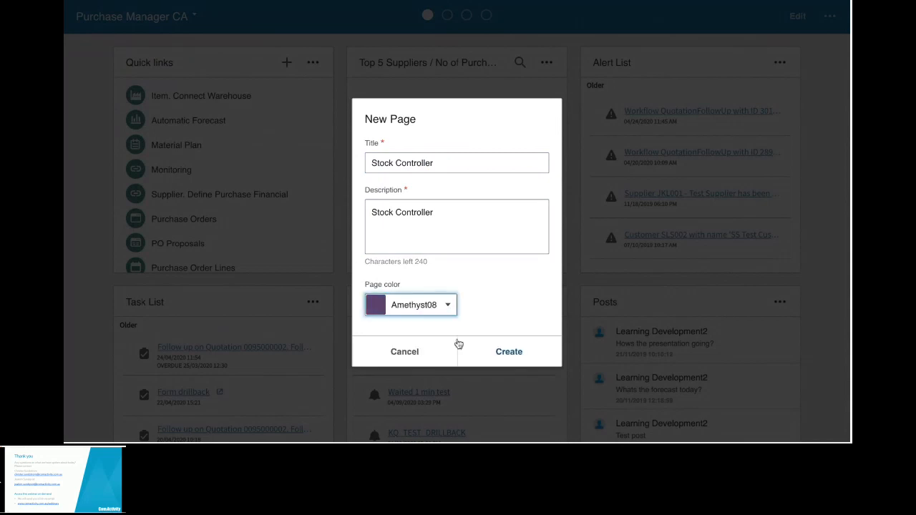
{"action": "left_click", "coordinate": [516, 353]}
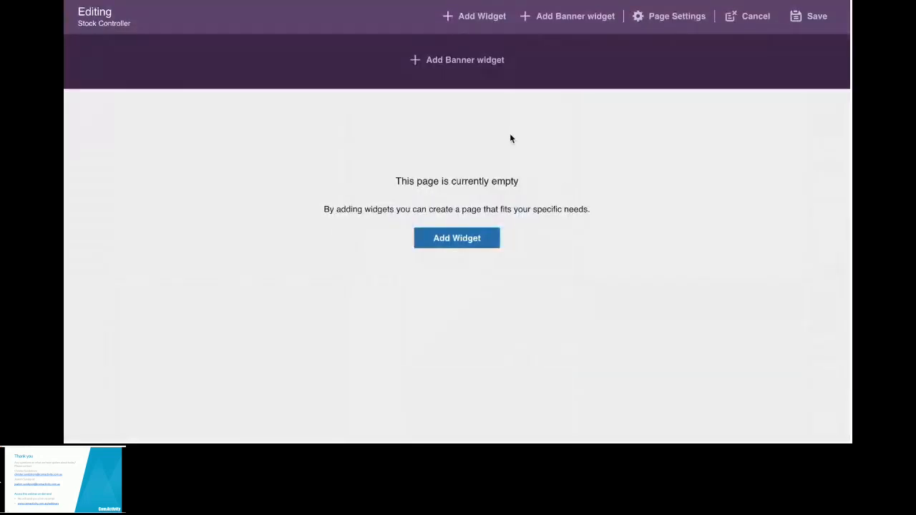
Add the Bookmarks widget from the widget catalog to the empty Stock Controller page
{"action": "left_click", "coordinate": [447, 242]}
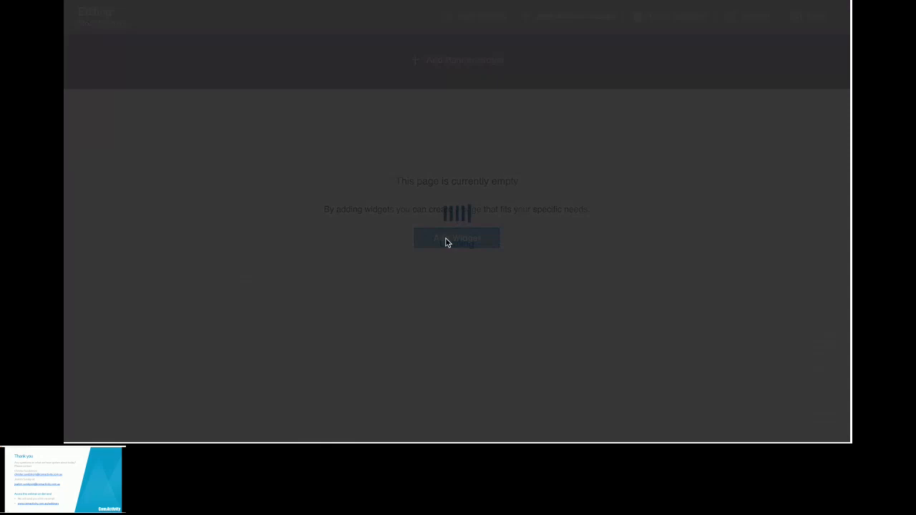
{"action": "scroll", "coordinate": [467, 260], "scroll_direction": "down", "scroll_amount": 2}
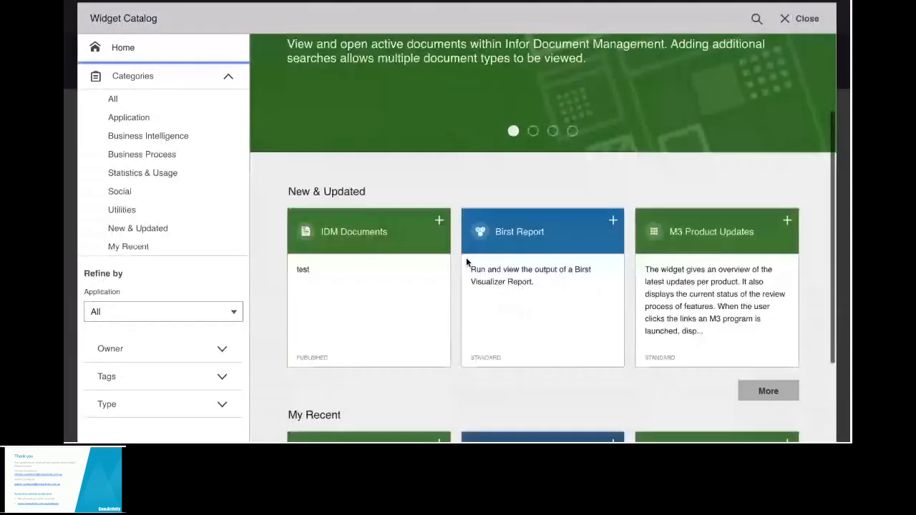
{"action": "scroll", "coordinate": [466, 262], "scroll_direction": "down", "scroll_amount": 2}
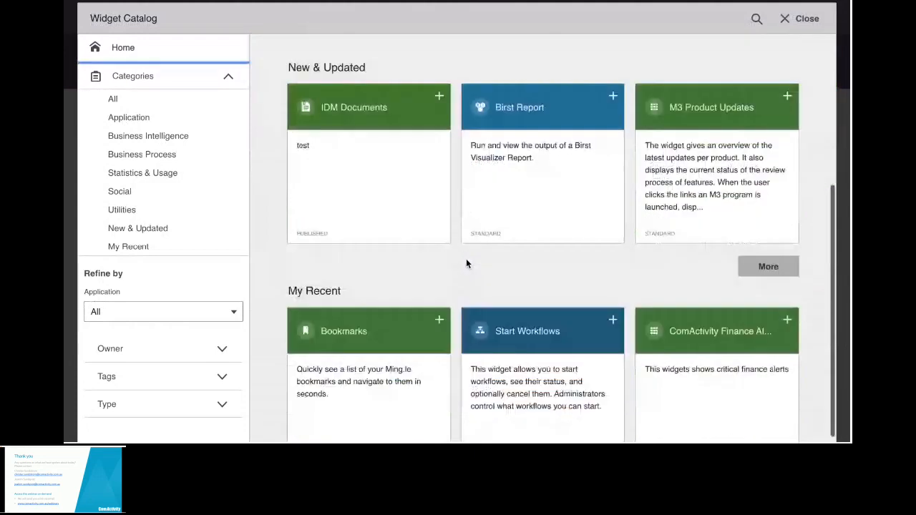
{"action": "scroll", "coordinate": [466, 264], "scroll_direction": "down", "scroll_amount": 1}
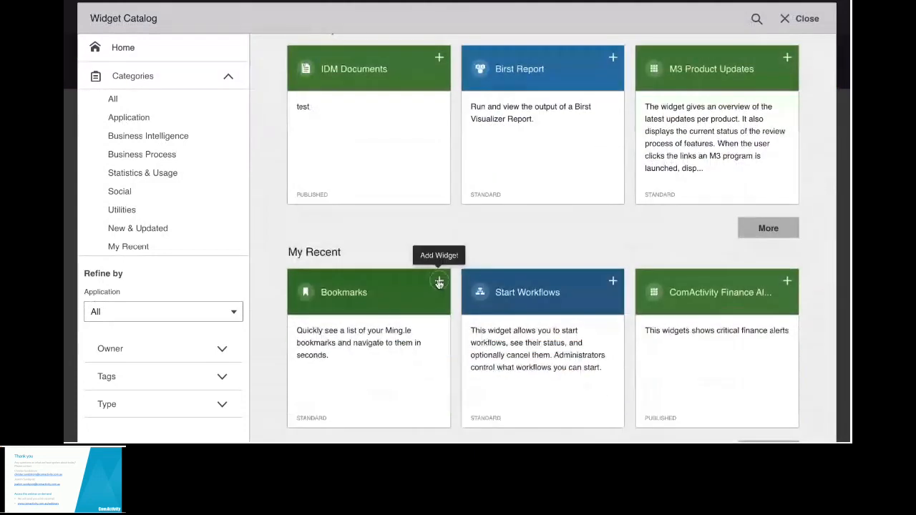
{"action": "left_click", "coordinate": [439, 285]}
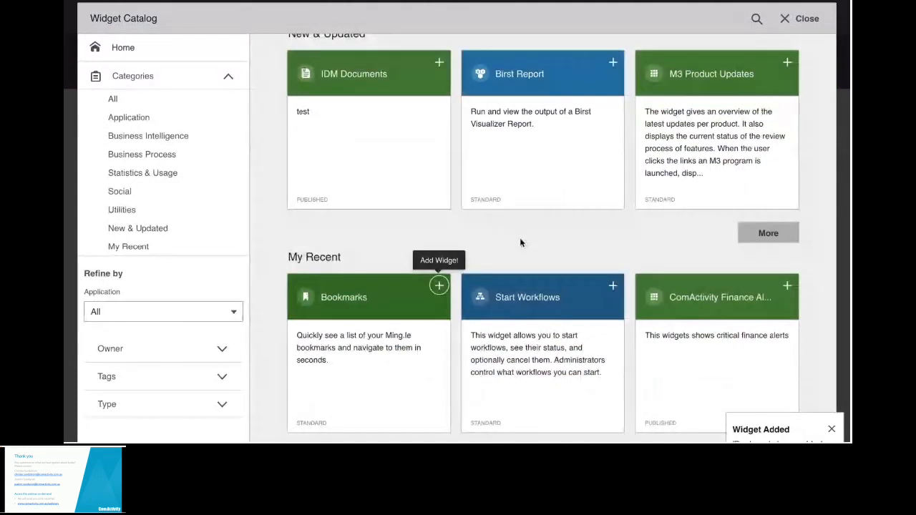
{"action": "left_click", "coordinate": [794, 19]}
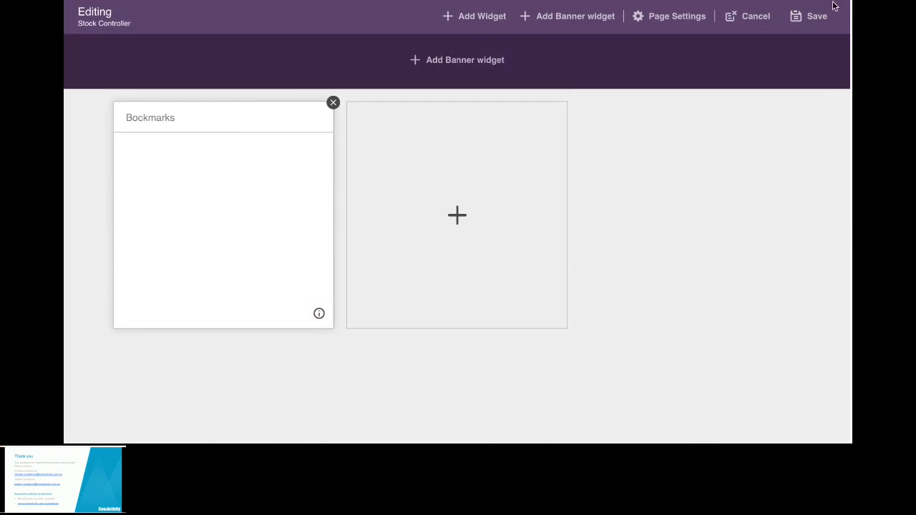
Save the Stock Controller page and expand the Stock Controller folder in its Bookmarks widget
{"action": "left_click", "coordinate": [810, 17]}
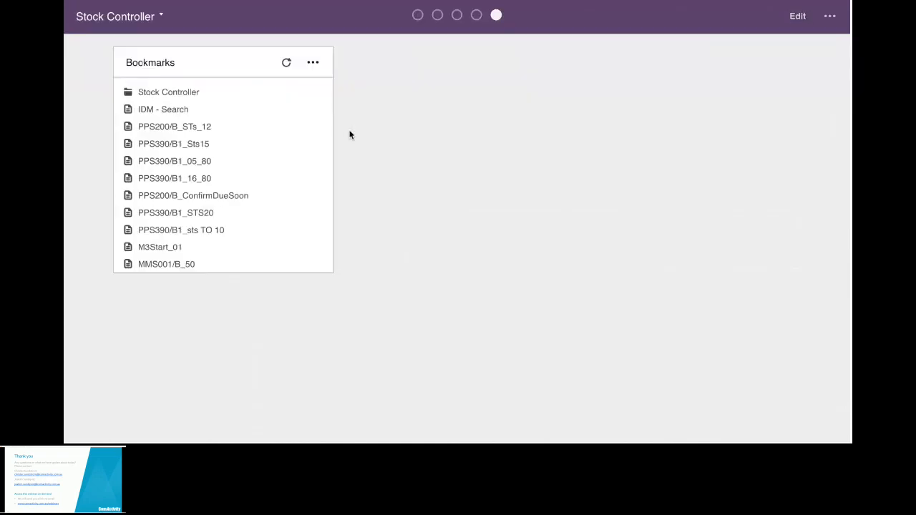
{"action": "left_click", "coordinate": [155, 96]}
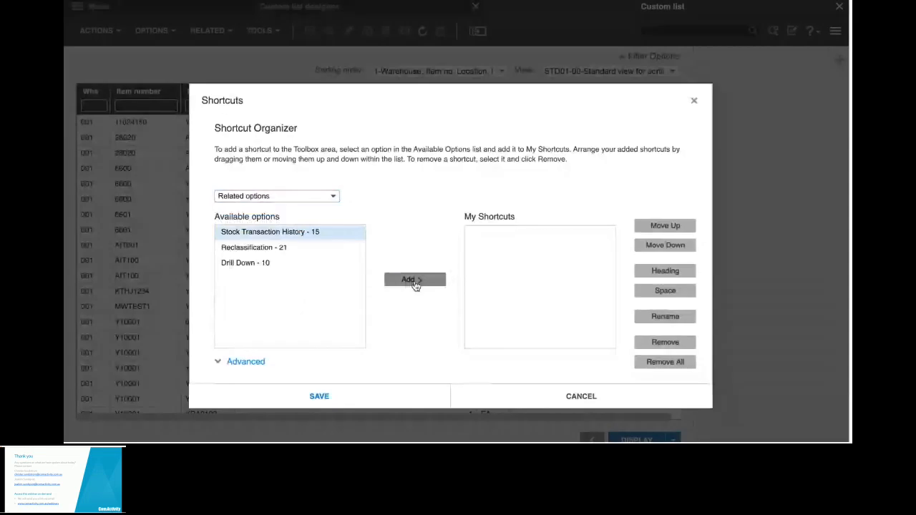
Add the related options Stock Transaction History and Reclassification to the custom list's shortcuts and save them
{"action": "left_click", "coordinate": [414, 282]}
{"action": "left_click", "coordinate": [275, 247]}
{"action": "left_click", "coordinate": [420, 281]}
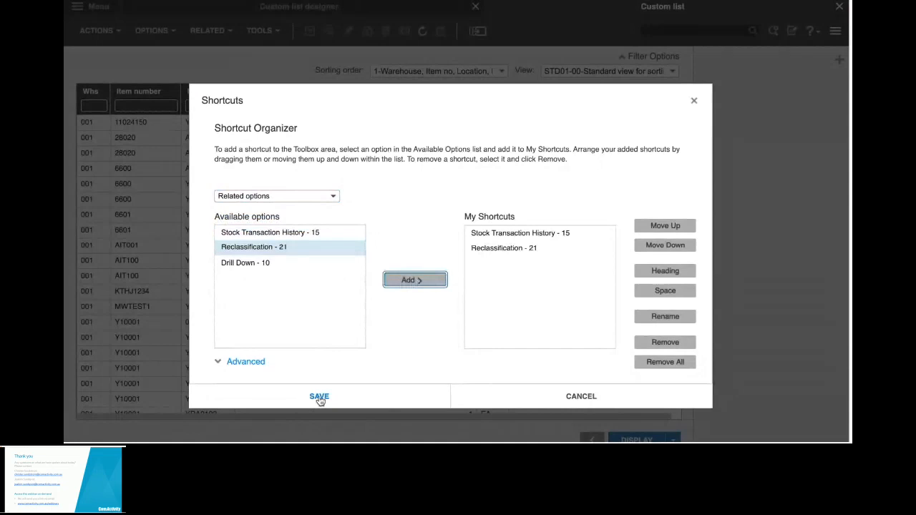
{"action": "left_click", "coordinate": [319, 397]}
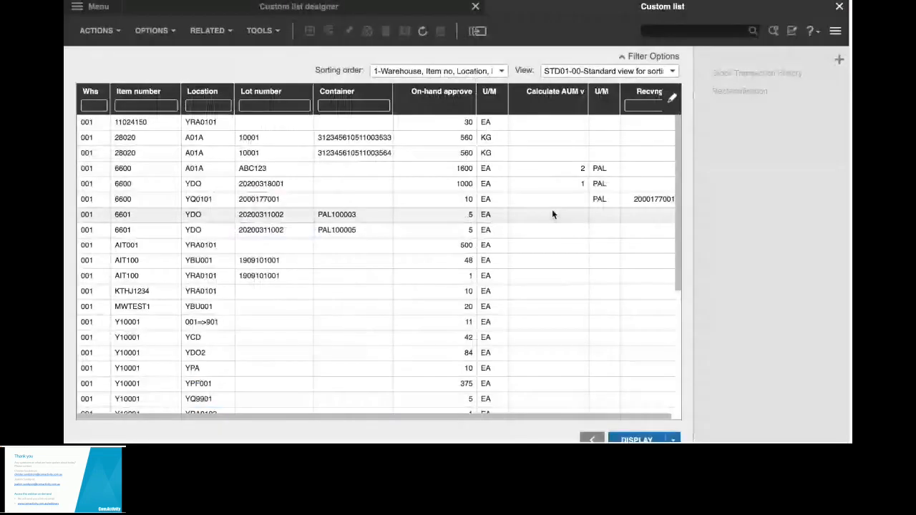
View the stock transaction history of item 6600 with lot ABC123 through its shortcut and return to the custom list
{"action": "left_click", "coordinate": [359, 171]}
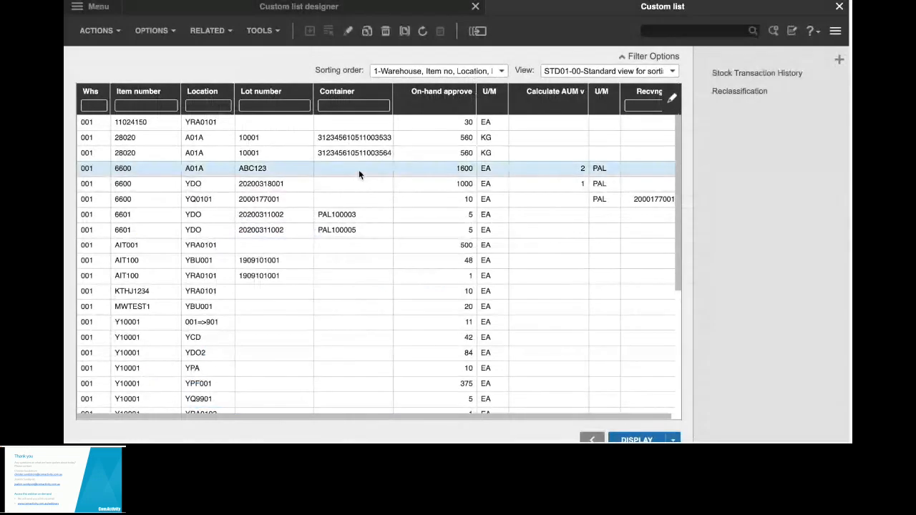
{"action": "left_click", "coordinate": [750, 73]}
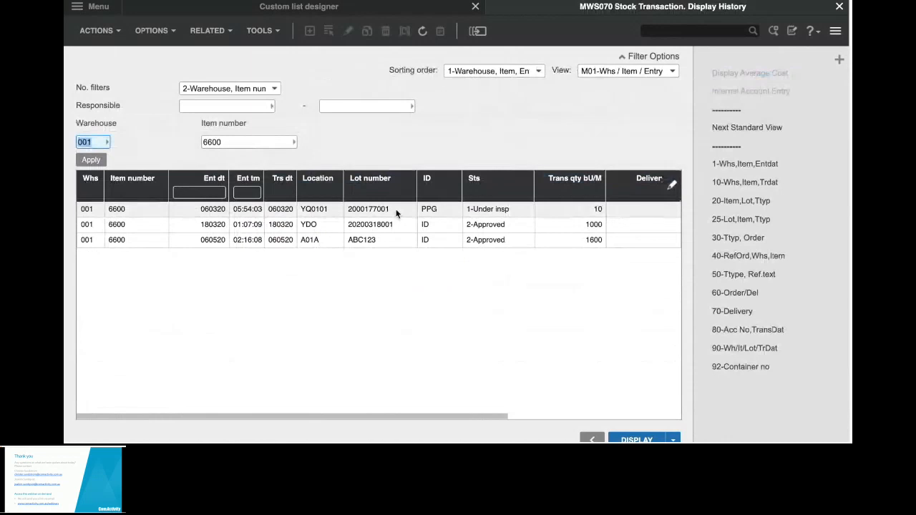
{"action": "key", "text": "F3"}
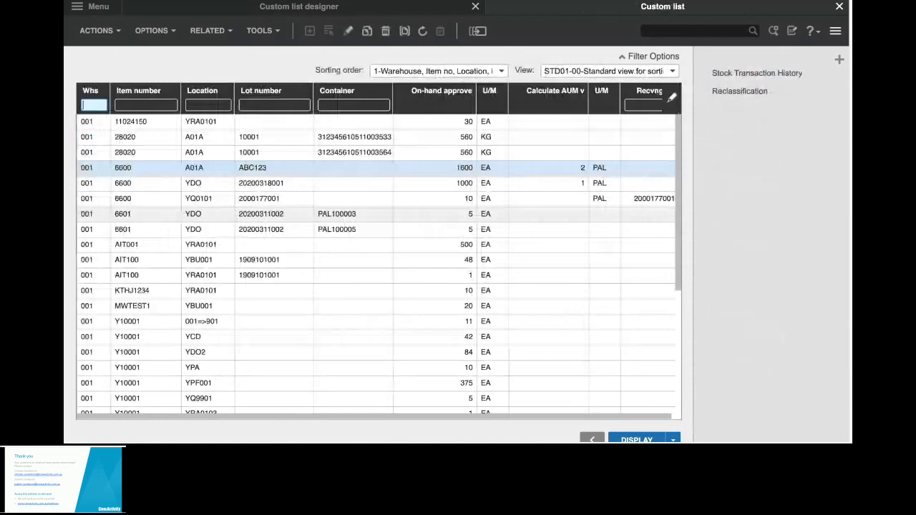
Close the custom list, its designer and the information browser category program to get back to the Stock Controller homepage
{"action": "key", "text": "F3"}
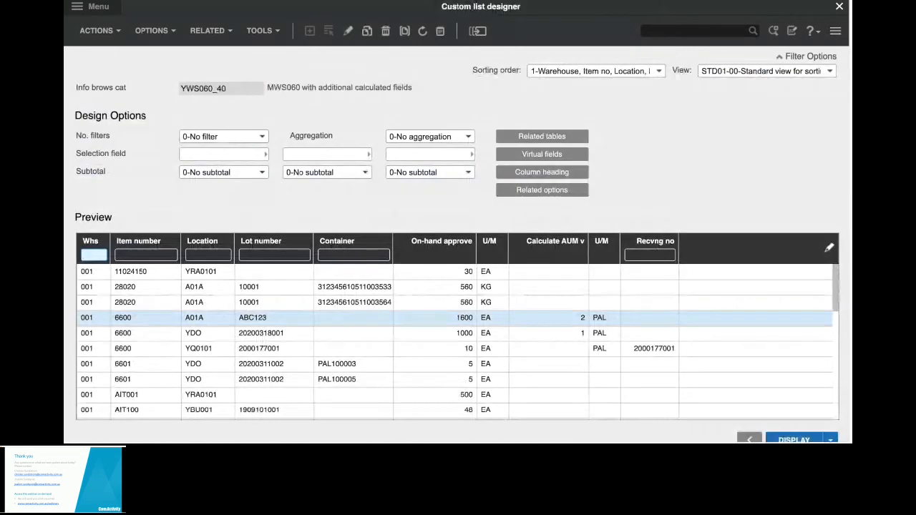
{"action": "key", "text": "F3"}
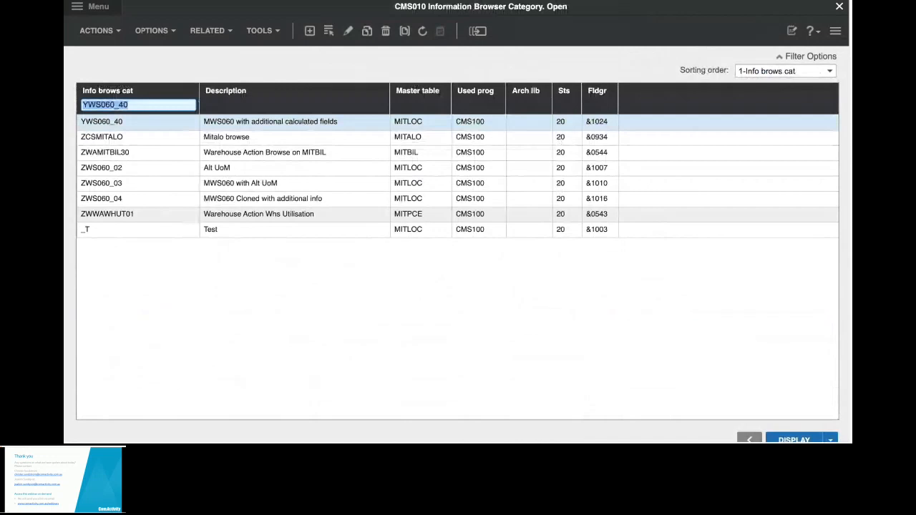
{"action": "key", "text": "F3"}
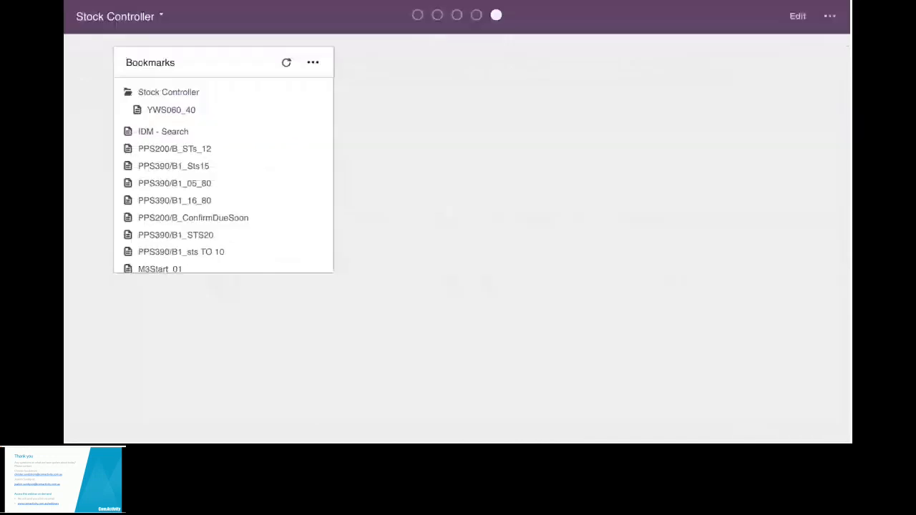